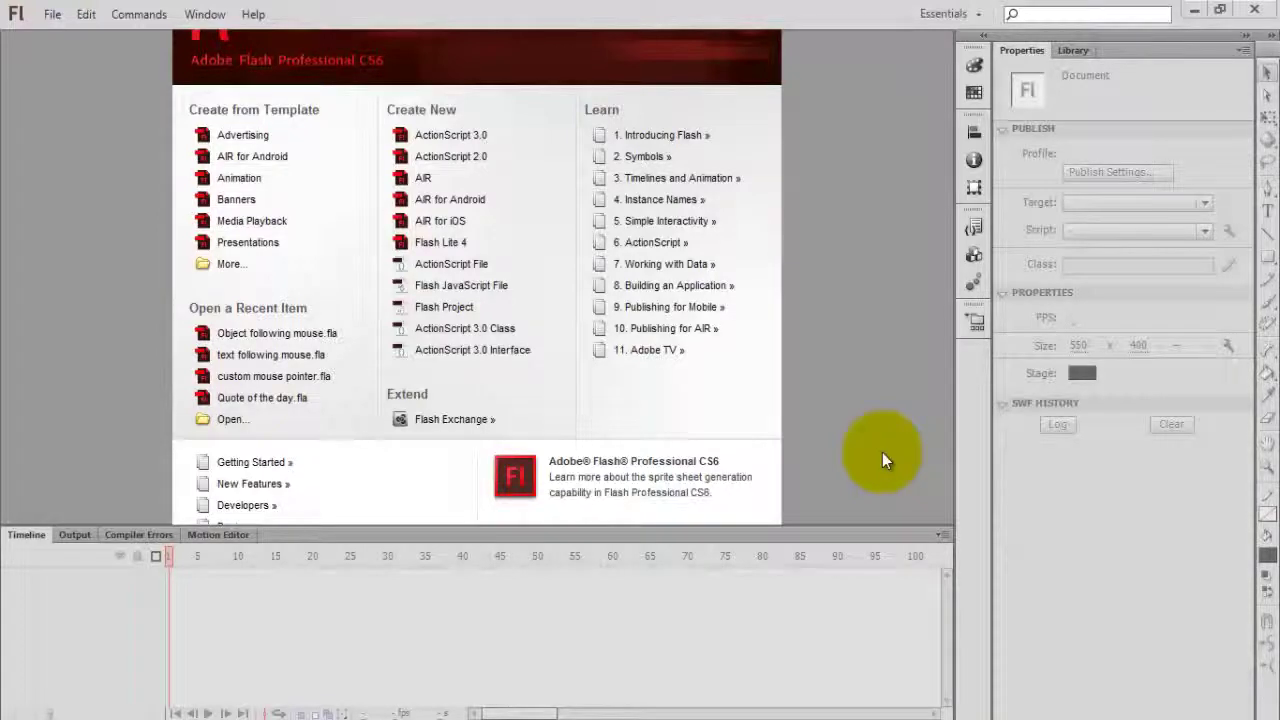
Create a new ActionScript 3.0 document and rename Layer 1 to 'stuff'.
{"action": "left_click", "coordinate": [448, 142]}
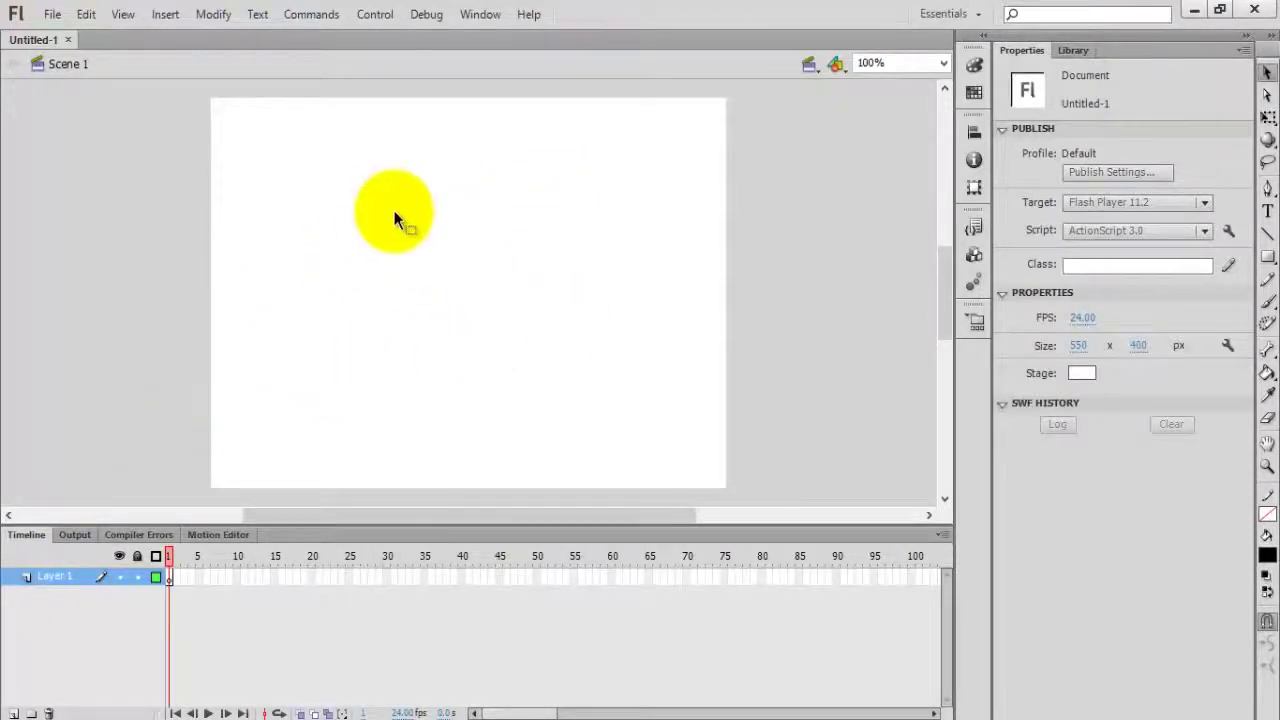
{"action": "double_click", "coordinate": [63, 580]}
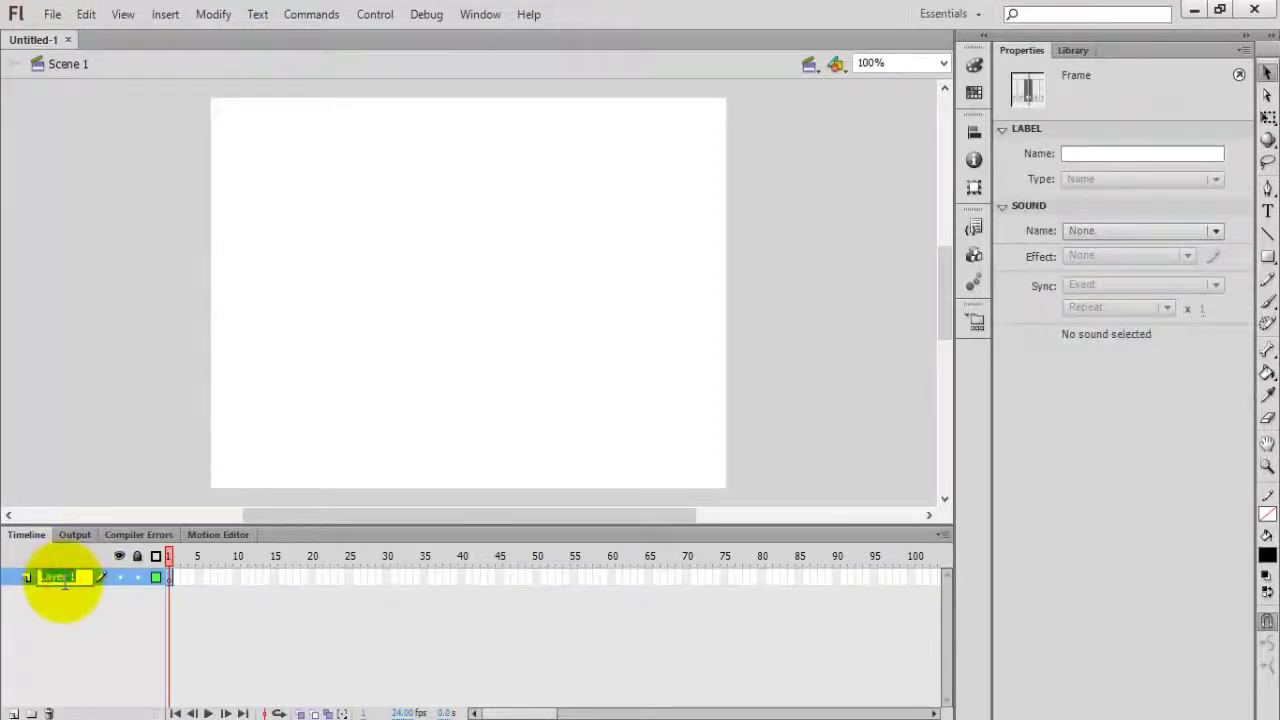
{"action": "type", "text": "stuff"}
{"action": "key", "text": "Return"}
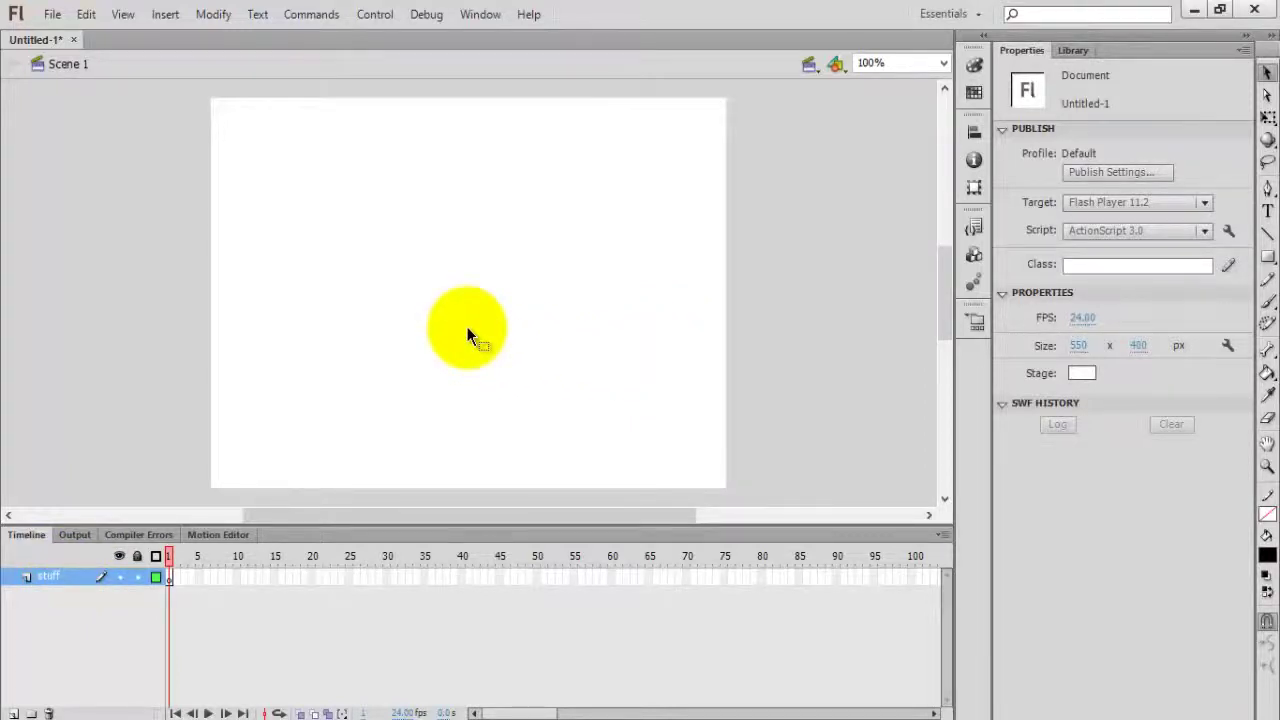
Draw a black circle with the Oval Tool near the stage's upper left and select it.
{"action": "left_click", "coordinate": [1270, 256]}
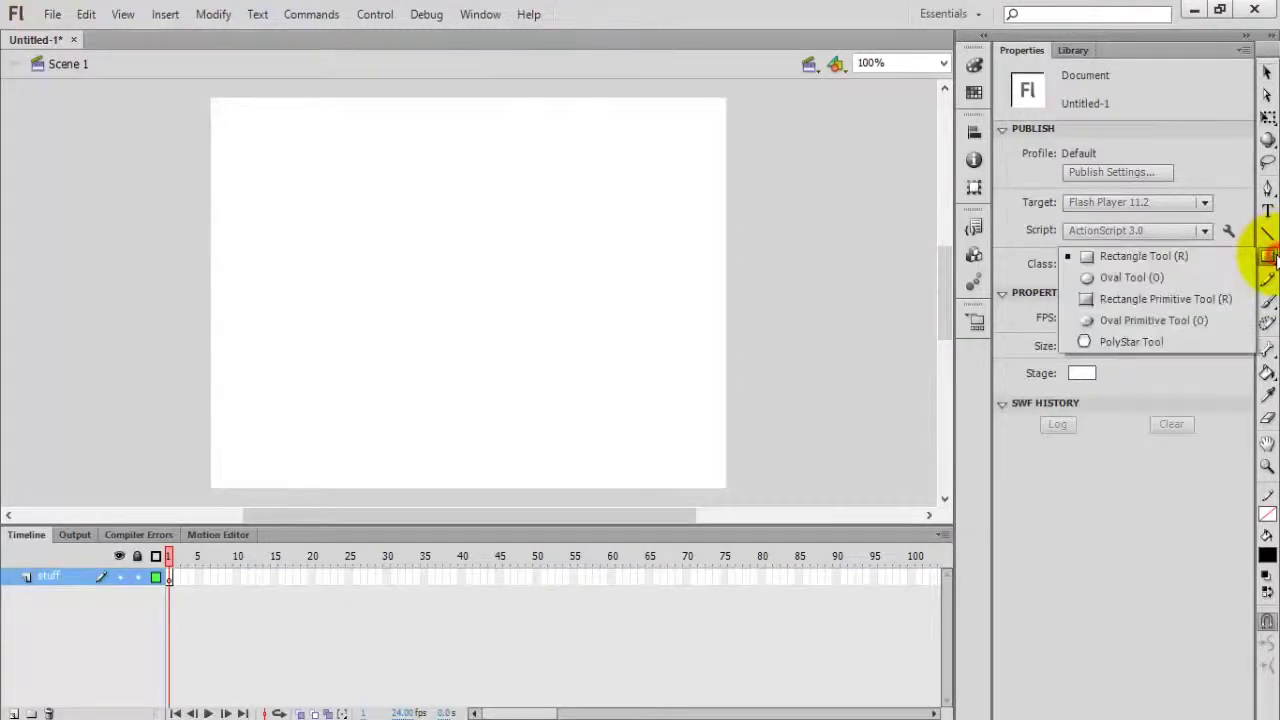
{"action": "left_click", "coordinate": [1199, 271]}
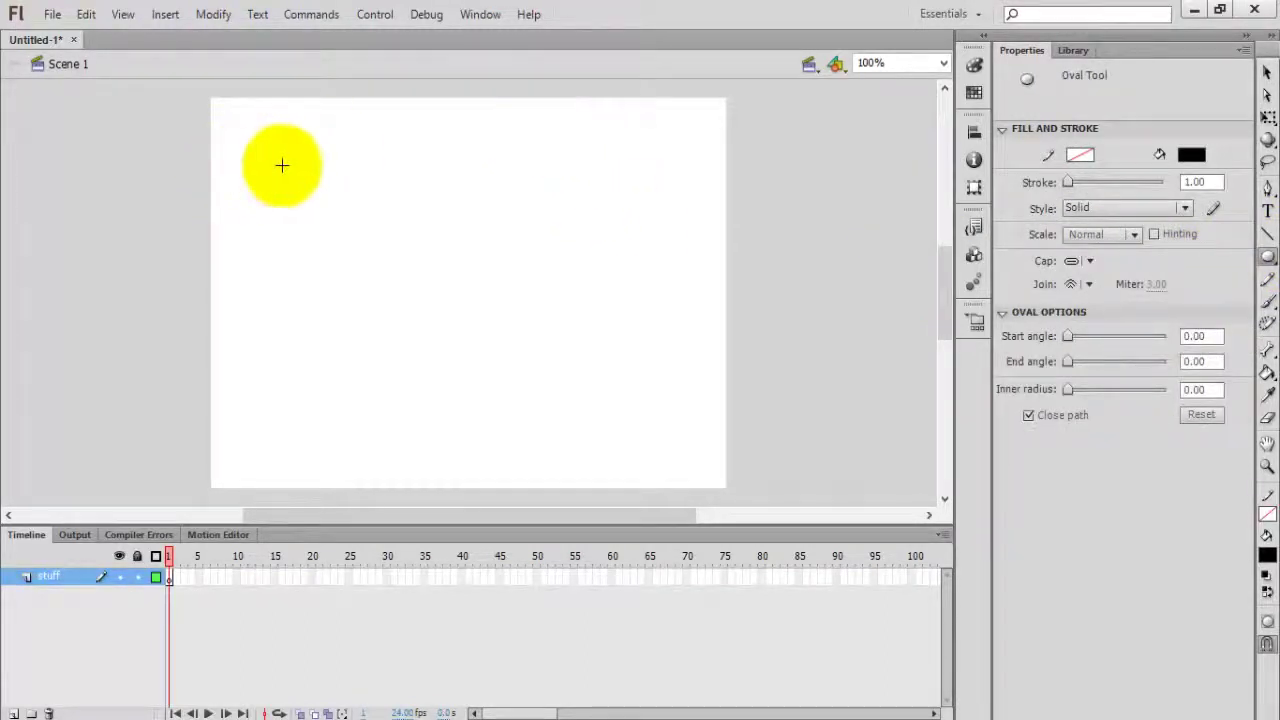
{"action": "left_click_drag", "start_coordinate": [281, 165], "coordinate": [347, 232]}
{"action": "left_click", "coordinate": [1267, 72]}
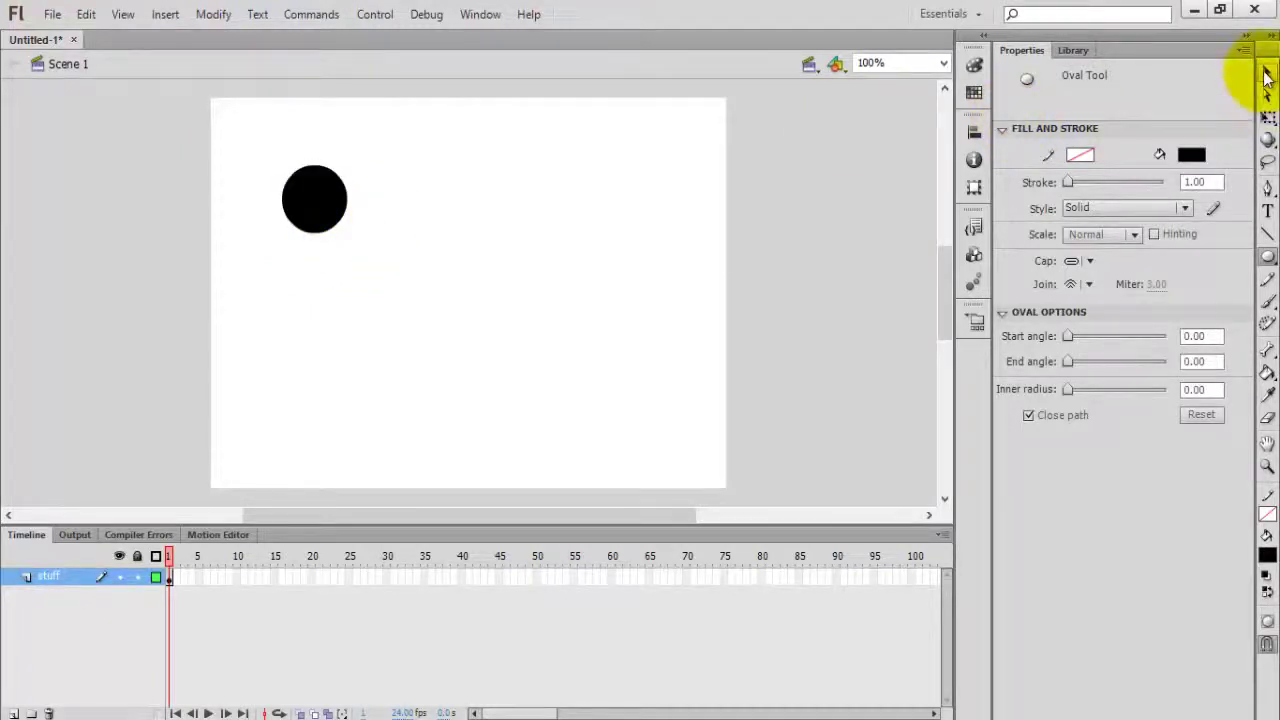
{"action": "mouse_move", "coordinate": [268, 119]}
{"action": "left_mouse_down"}
{"action": "mouse_move", "coordinate": [377, 349]}
{"action": "mouse_move", "coordinate": [328, 216]}
{"action": "left_mouse_up"}
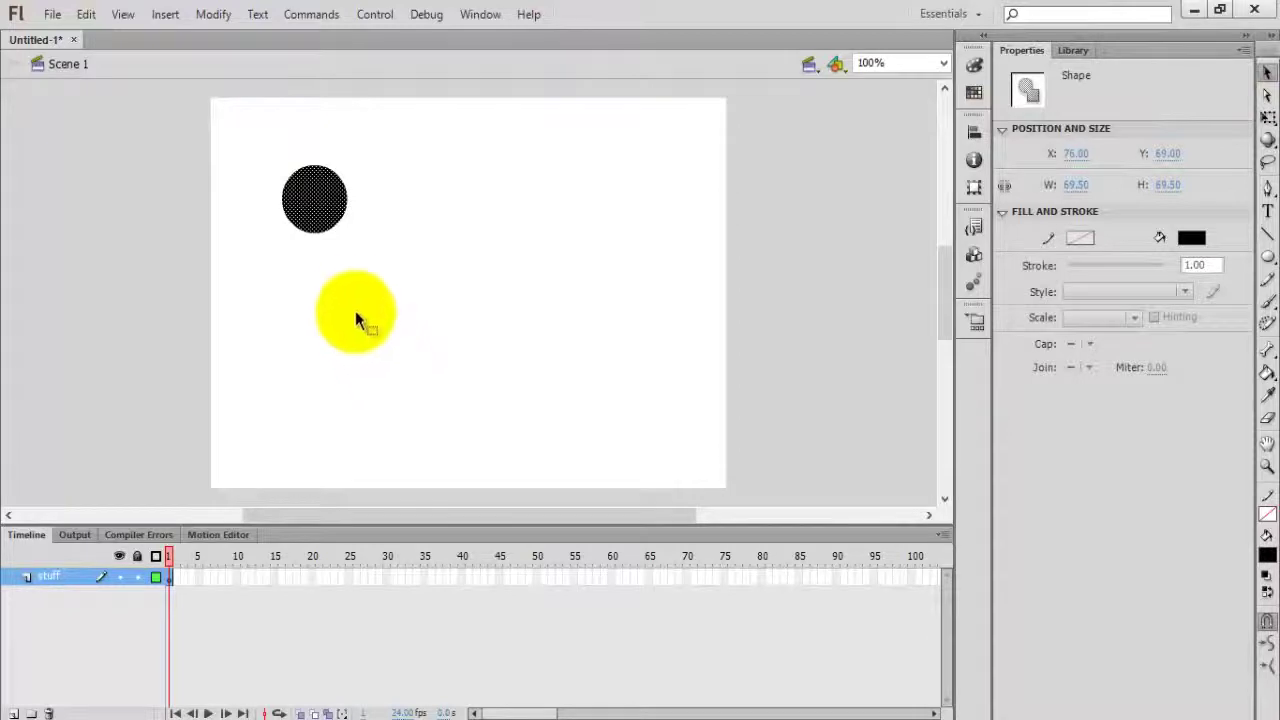
Convert the circle to a Movie Clip symbol and begin entering instance name myShape.
{"action": "right_click", "coordinate": [328, 218]}
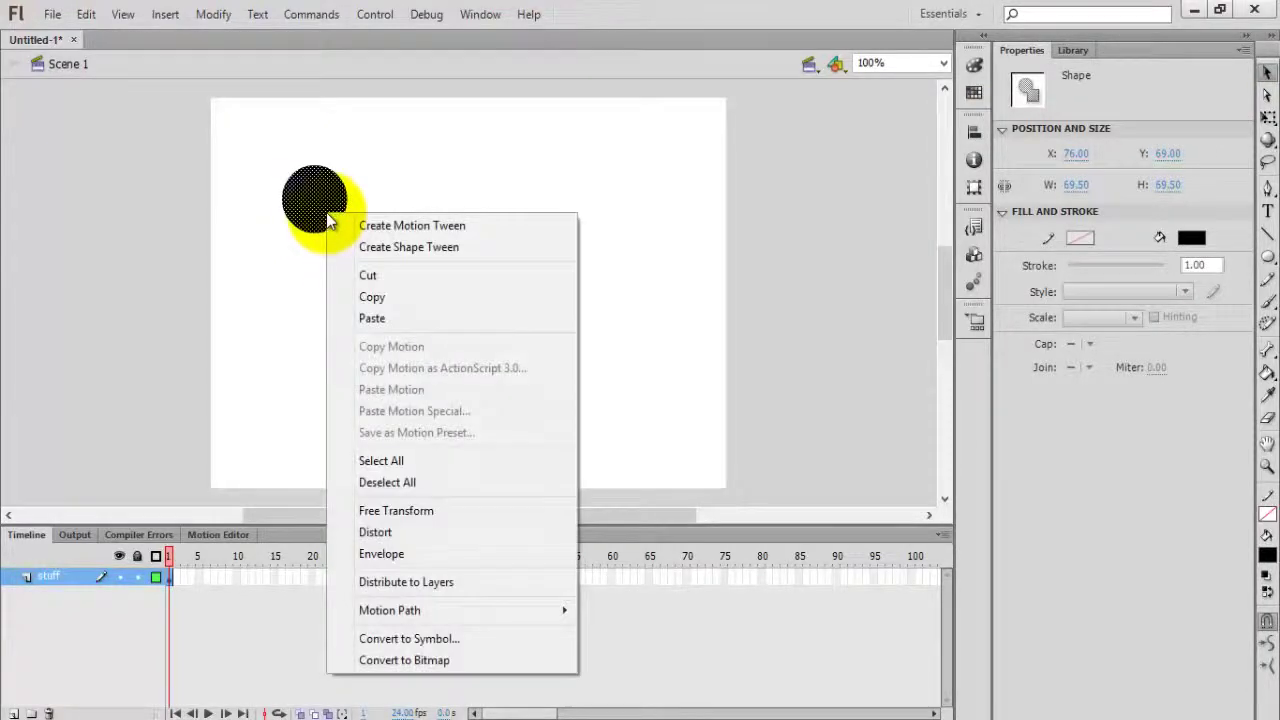
{"action": "left_click", "coordinate": [442, 637]}
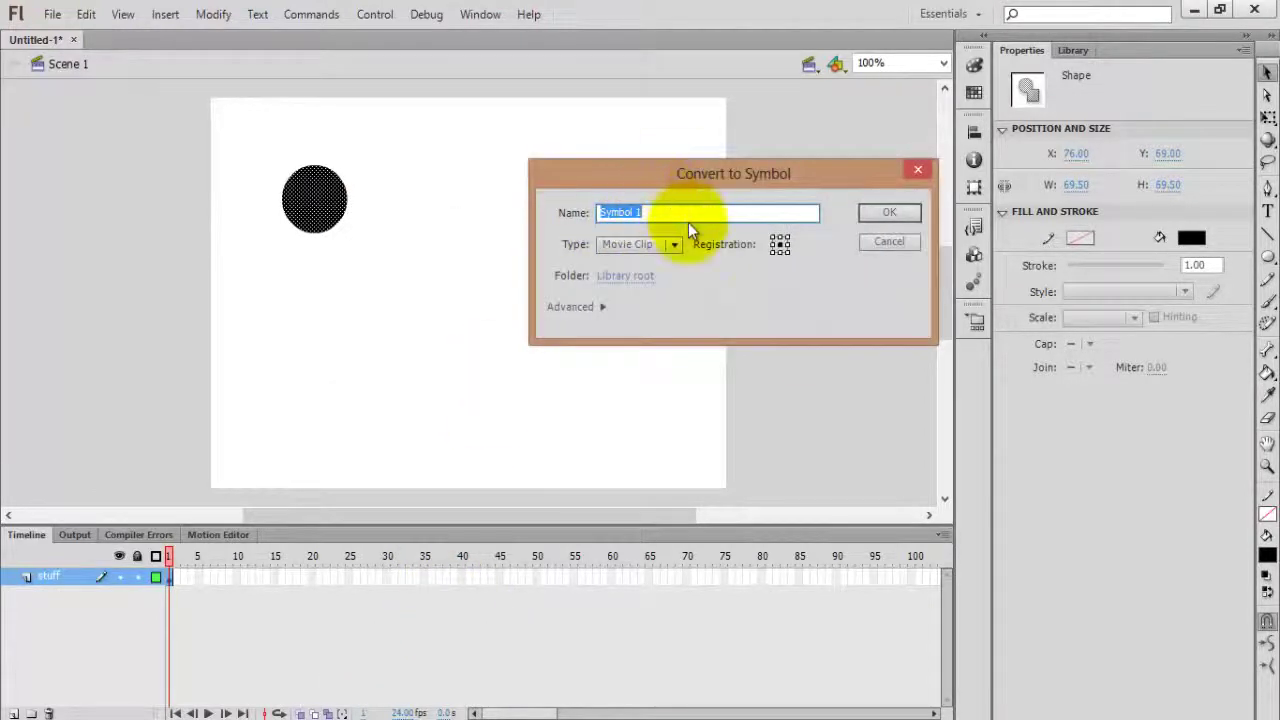
{"action": "key", "text": "Return"}
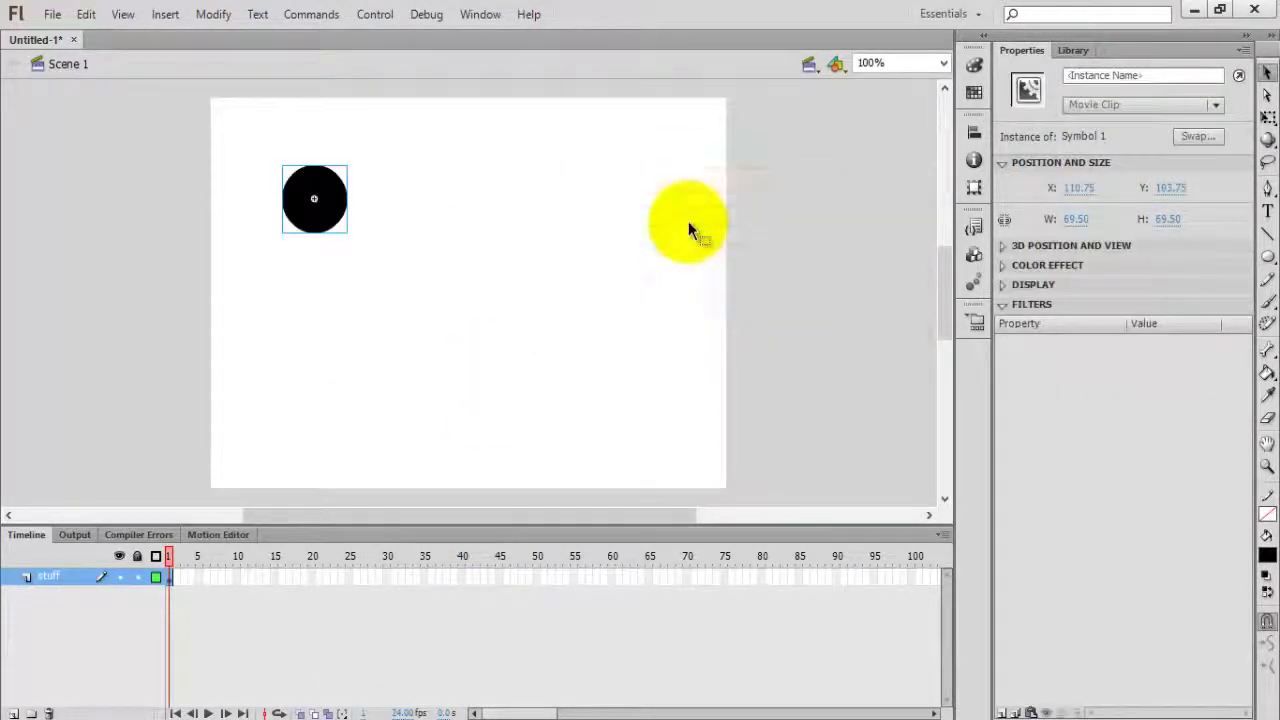
{"action": "left_click", "coordinate": [1159, 76]}
{"action": "type", "text": "mySha"}
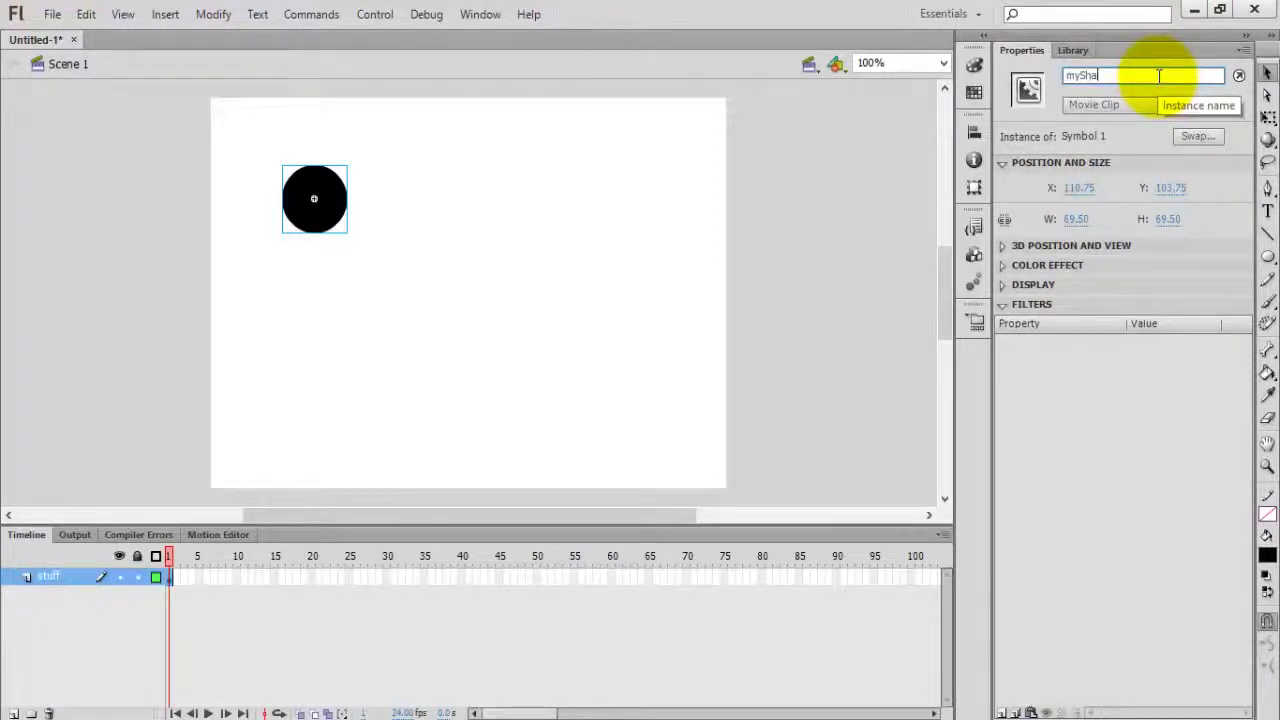
Finish the myShape instance name, then add a new layer named AS3.0 above stuff.
{"action": "type", "text": "pe"}
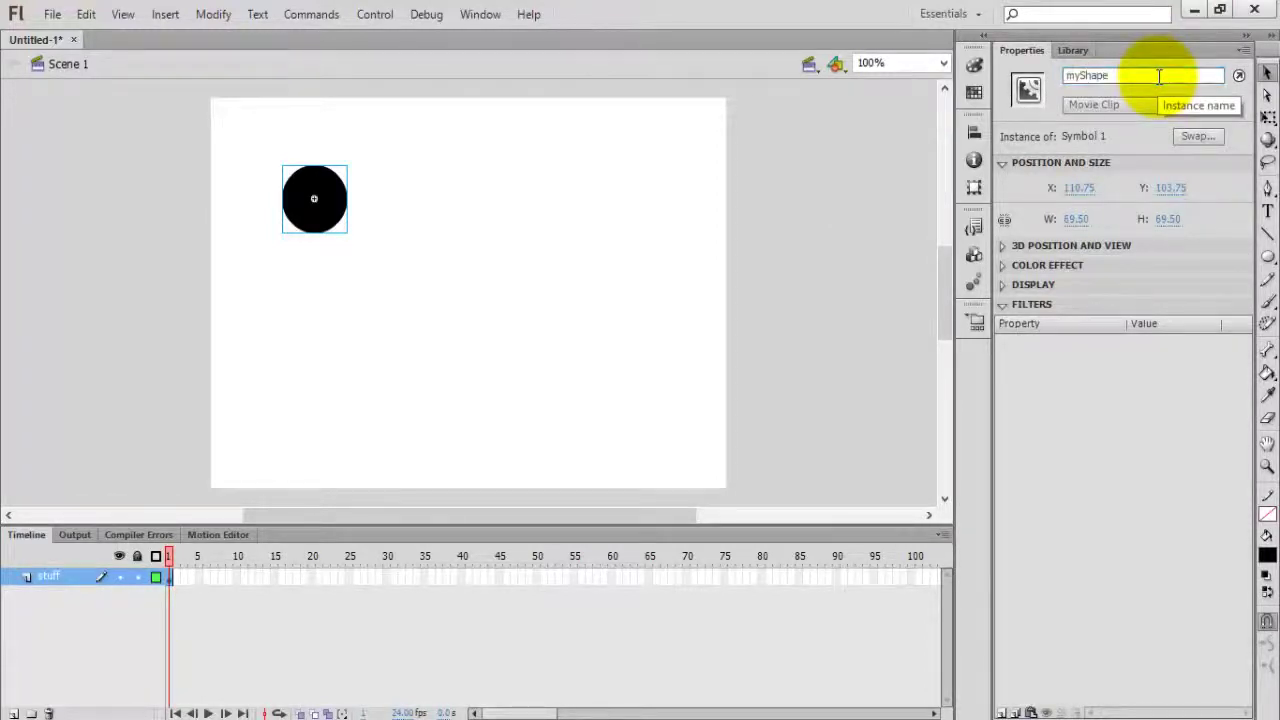
{"action": "left_click", "coordinate": [516, 215]}
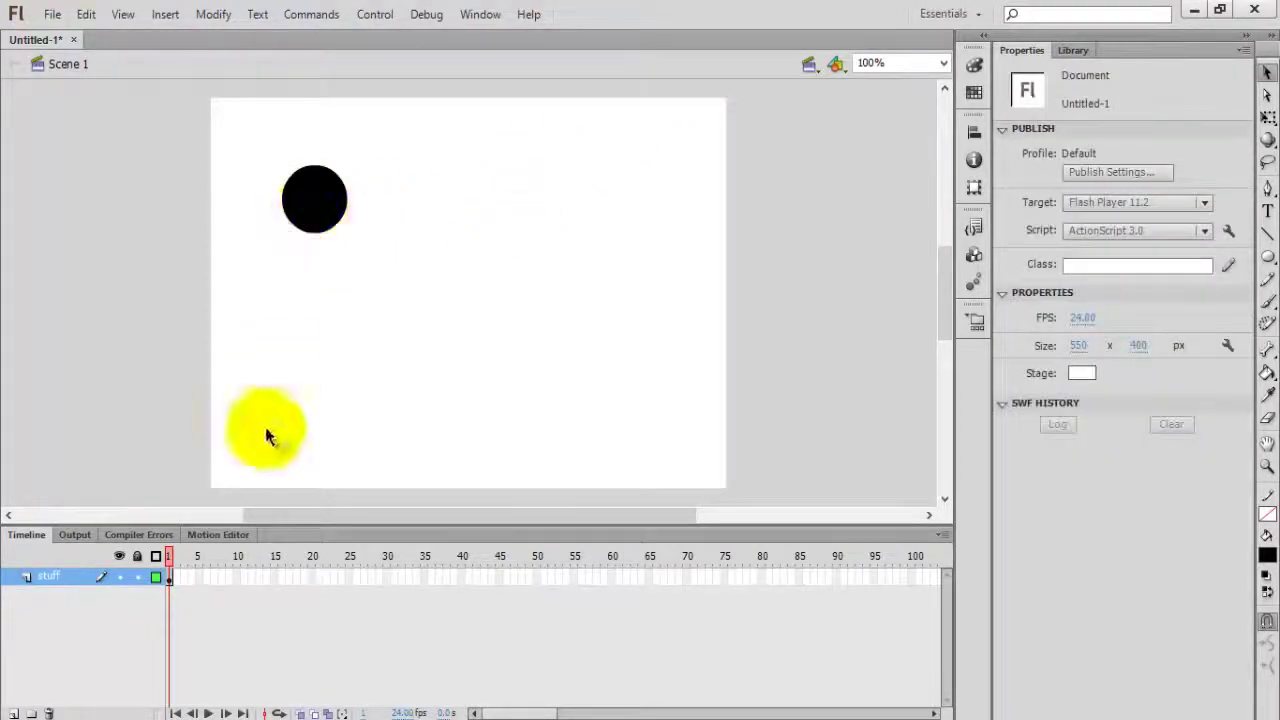
{"action": "left_click", "coordinate": [12, 713]}
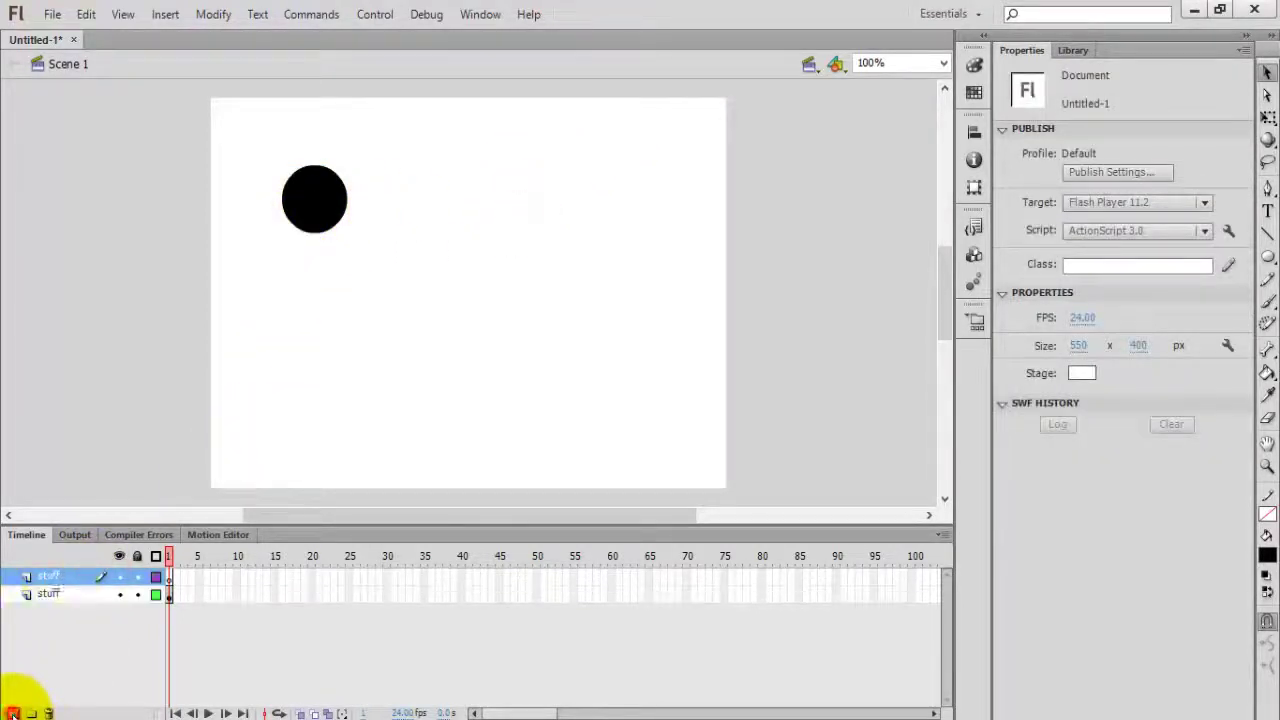
{"action": "double_click", "coordinate": [62, 576]}
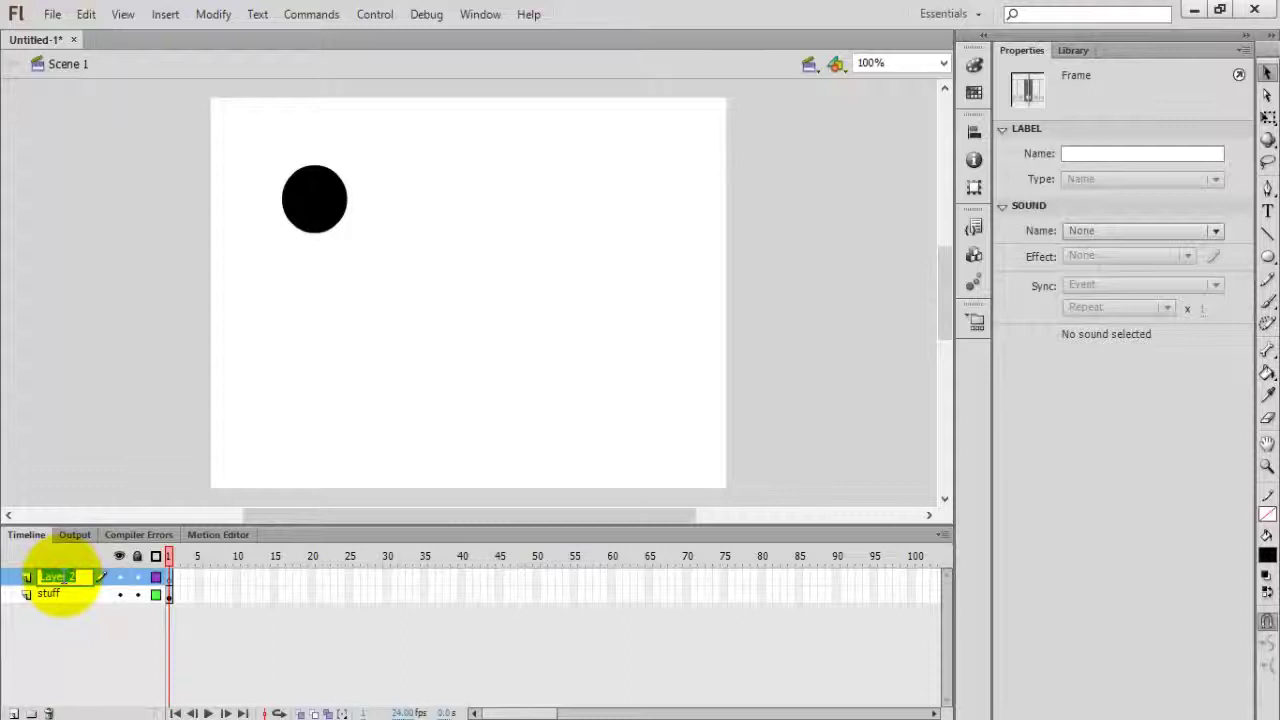
{"action": "type", "text": "AS3.0"}
{"action": "key", "text": "Return"}
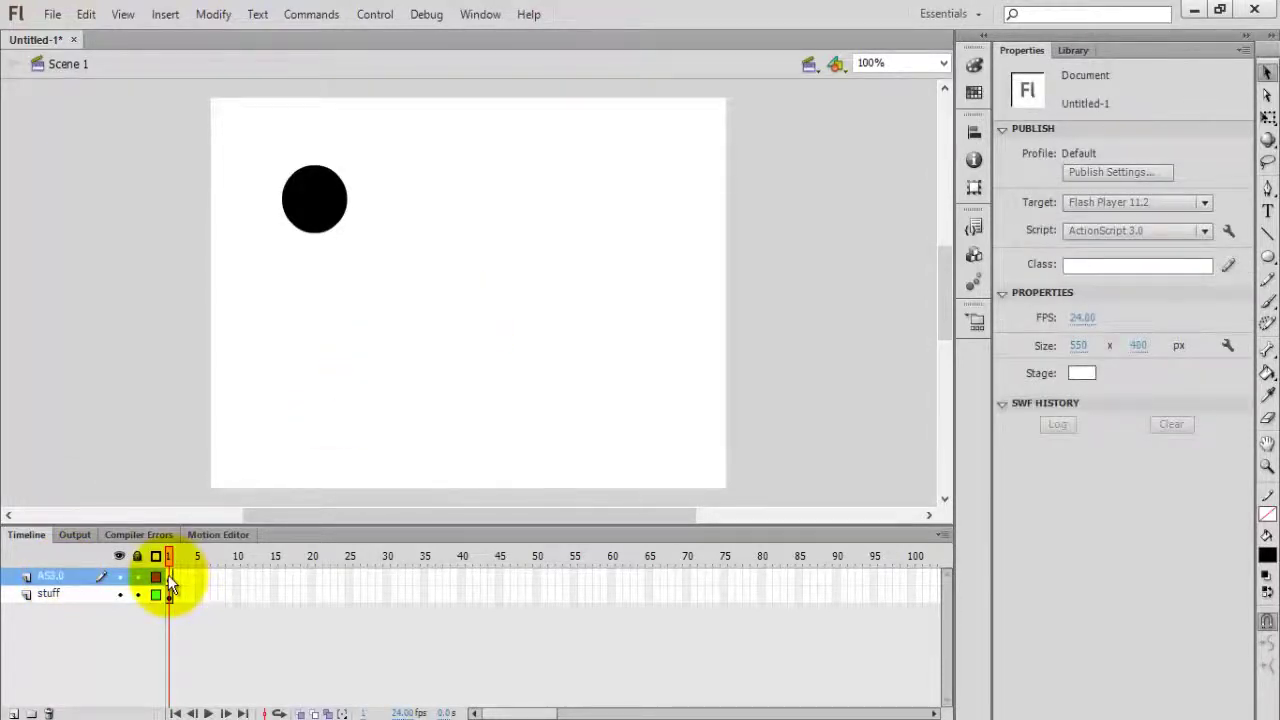
Open the Actions panel for frame 1 of the AS3.0 layer, ready to type code.
{"action": "right_click", "coordinate": [168, 575]}
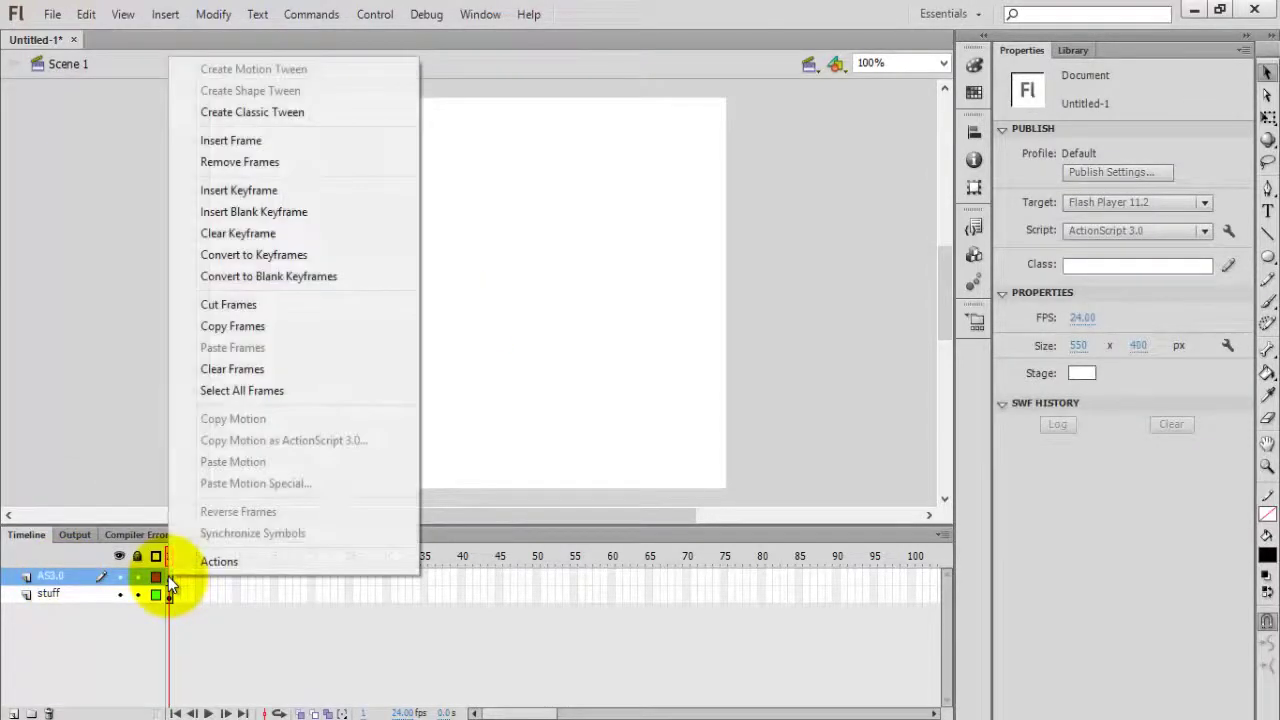
{"action": "left_click", "coordinate": [218, 562]}
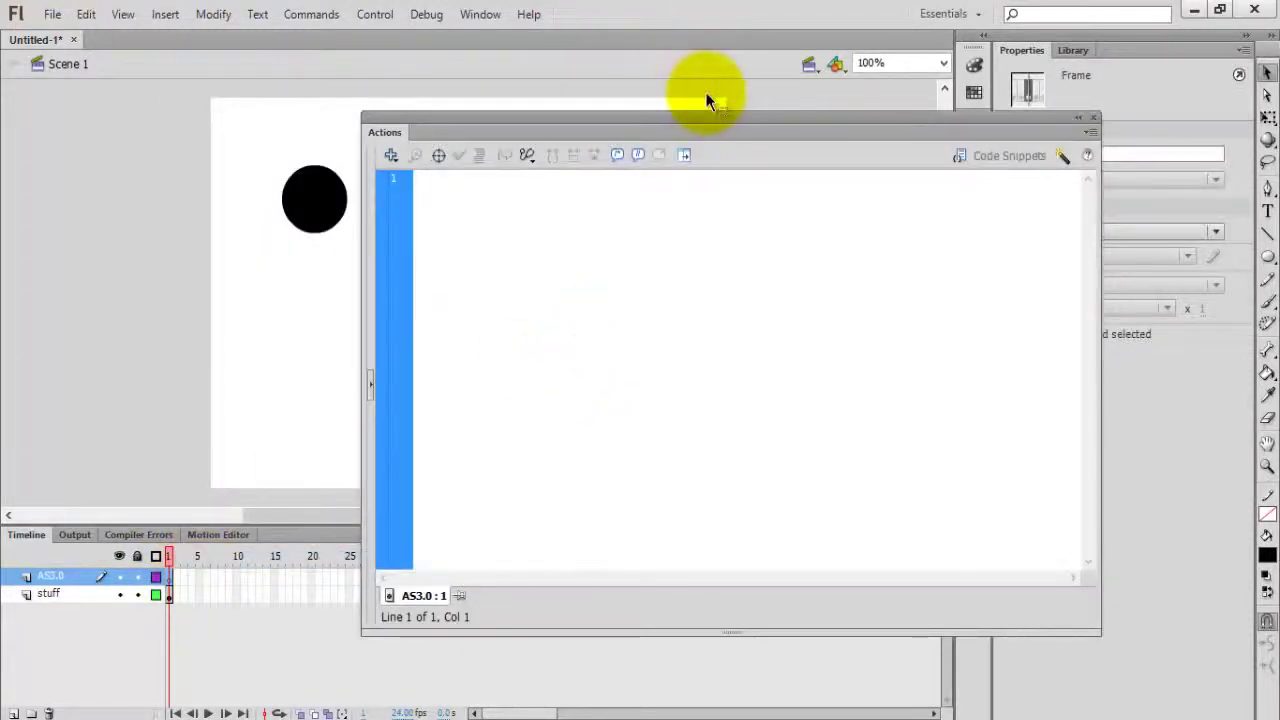
{"action": "left_click_drag", "start_coordinate": [706, 111], "coordinate": [757, 126]}
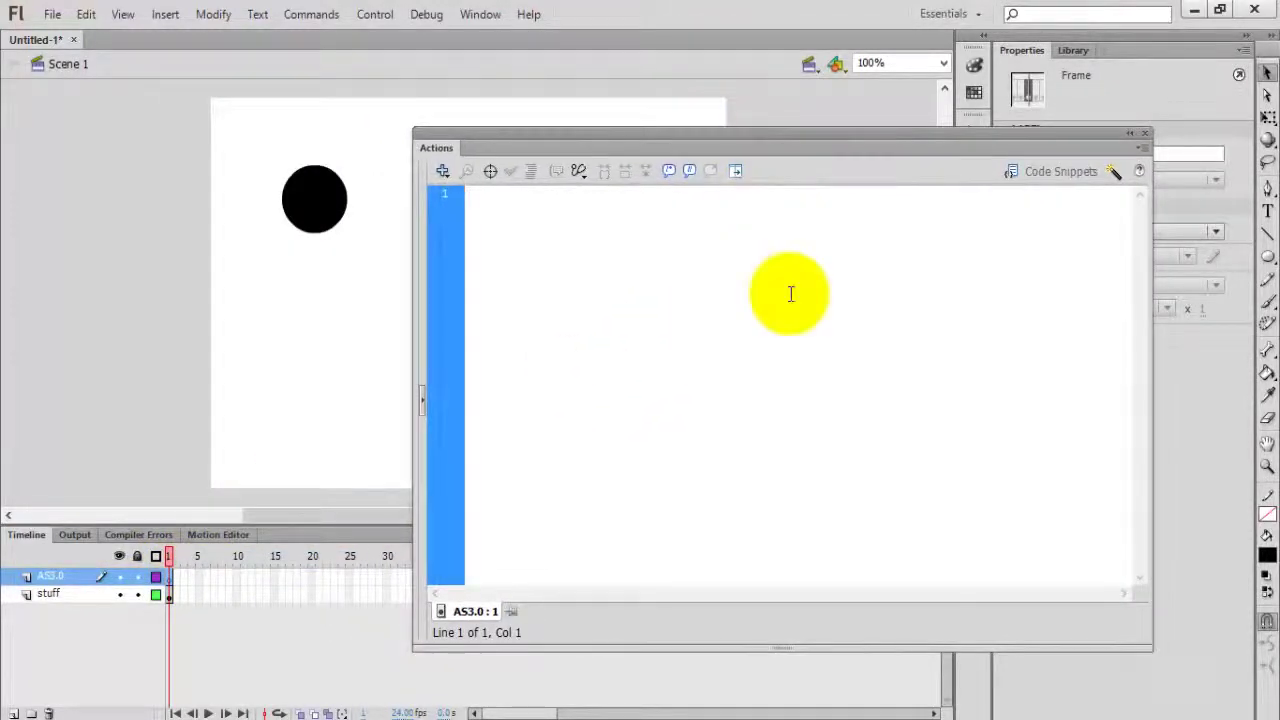
{"action": "left_click", "coordinate": [790, 294]}
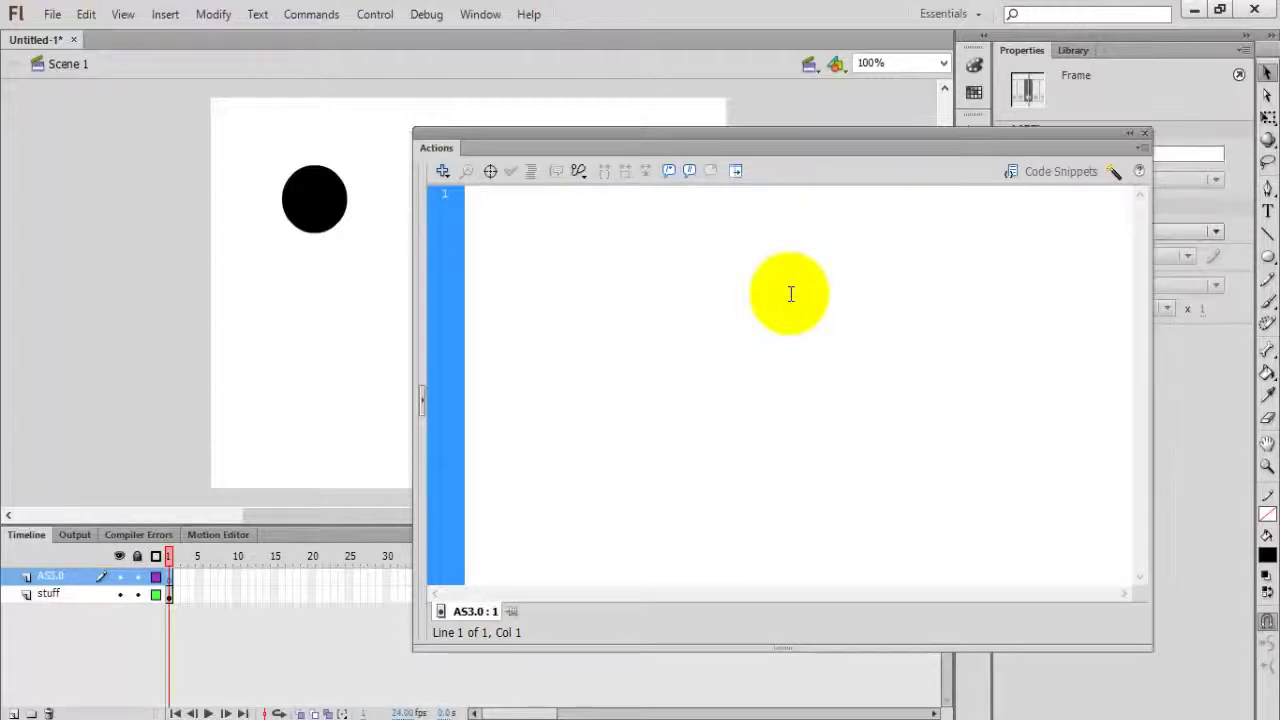
Write stage.addEventListener(Event.ENTER_FRAME, followMouse); on line 1 of the script.
{"action": "type", "text": "s"}
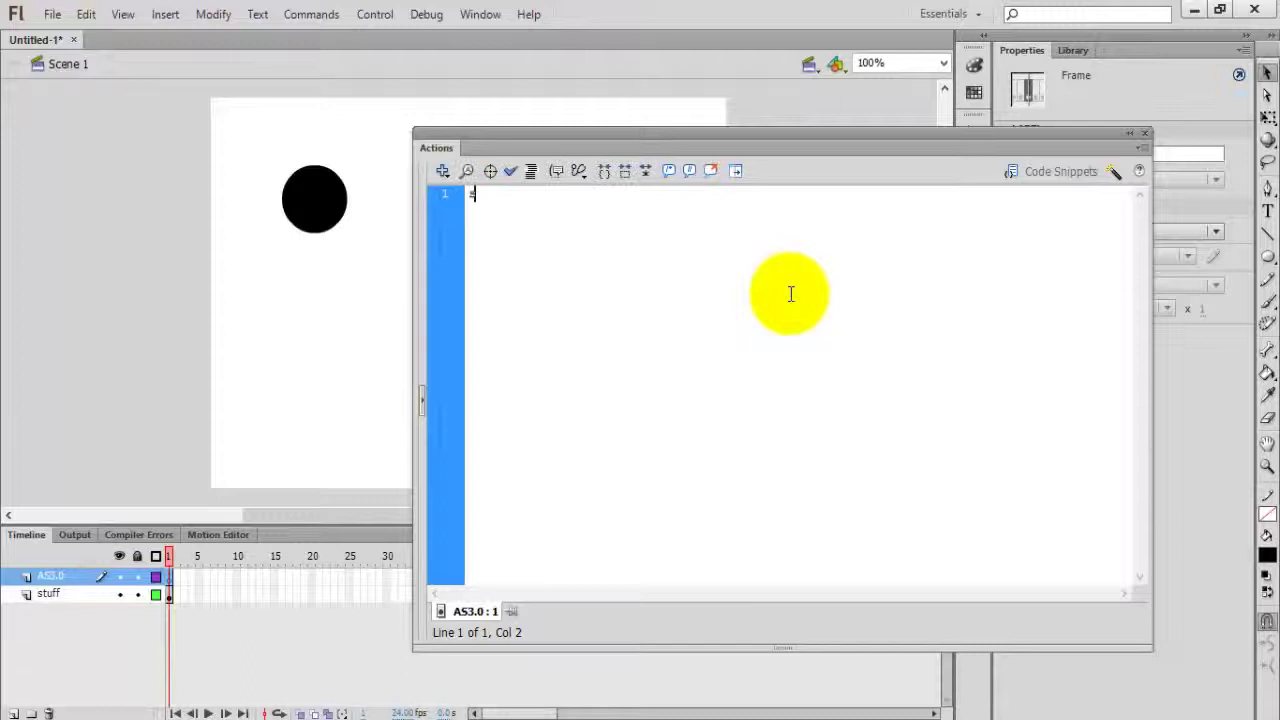
{"action": "type", "text": "tage.add"}
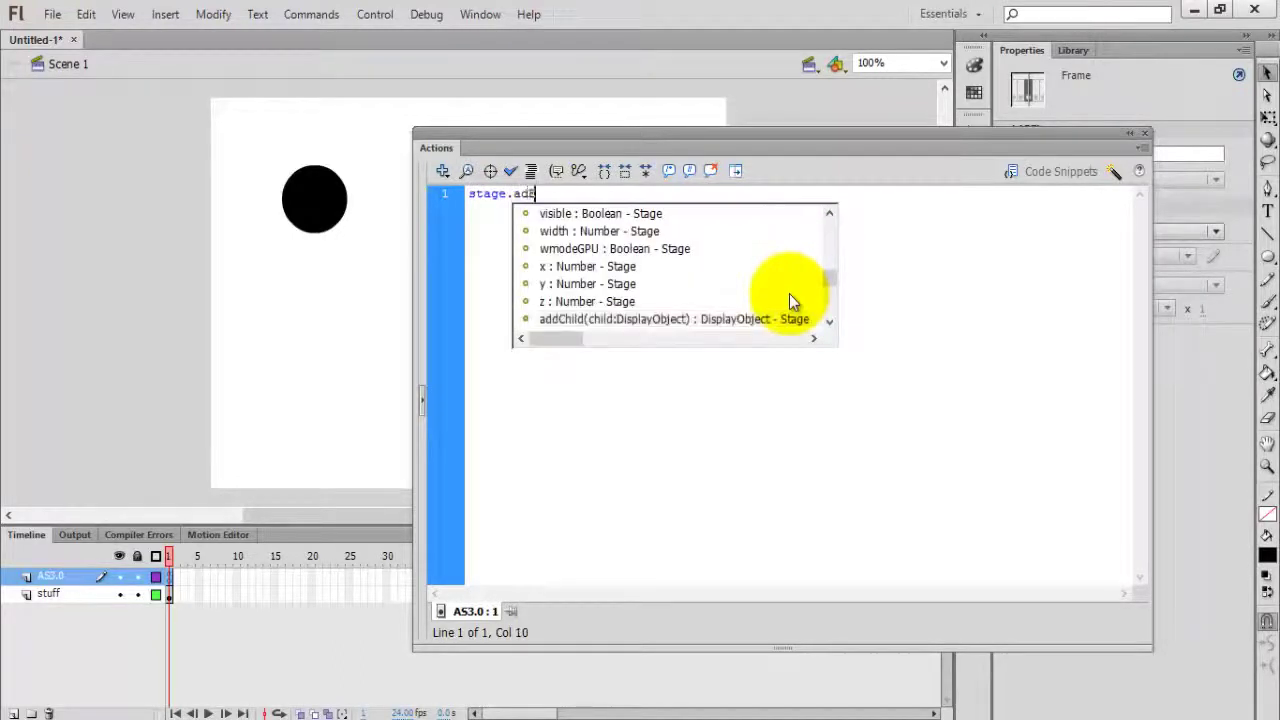
{"action": "type", "text": "E"}
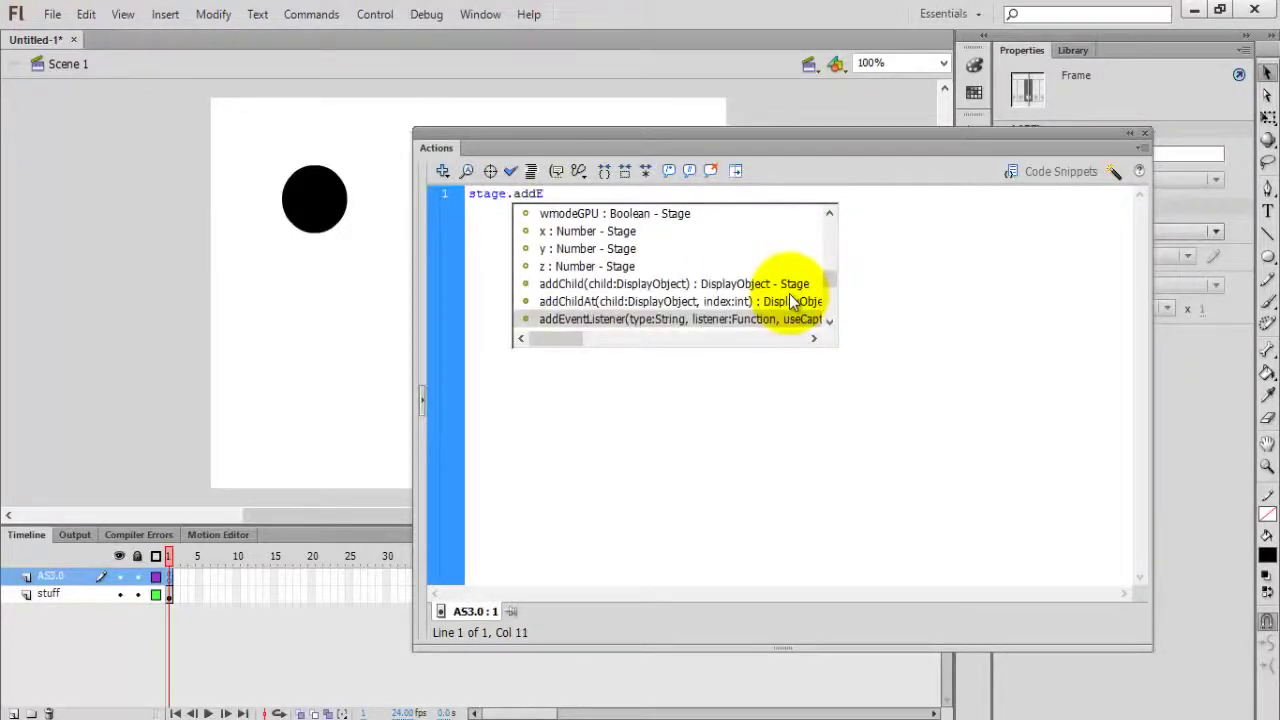
{"action": "key", "text": "Return"}
{"action": "type", "text": "Evet"}
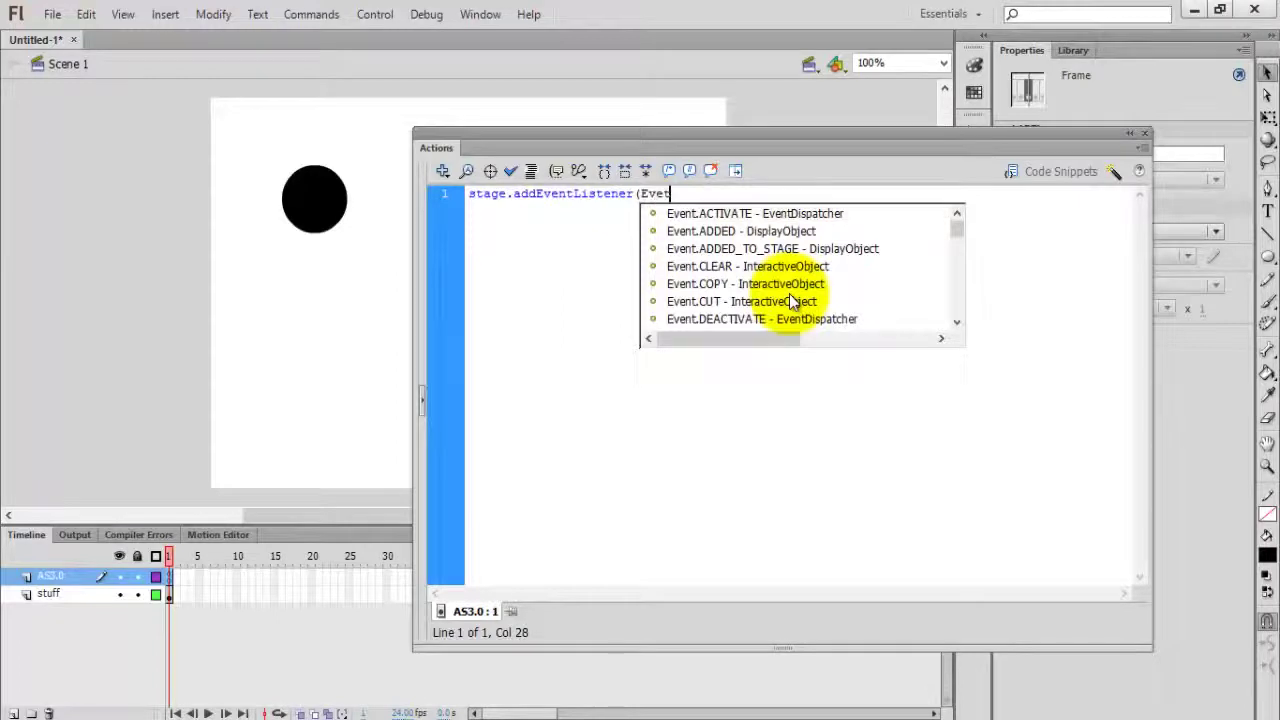
{"action": "key", "text": "BackSpace"}
{"action": "type", "text": "nt.ENTER"}
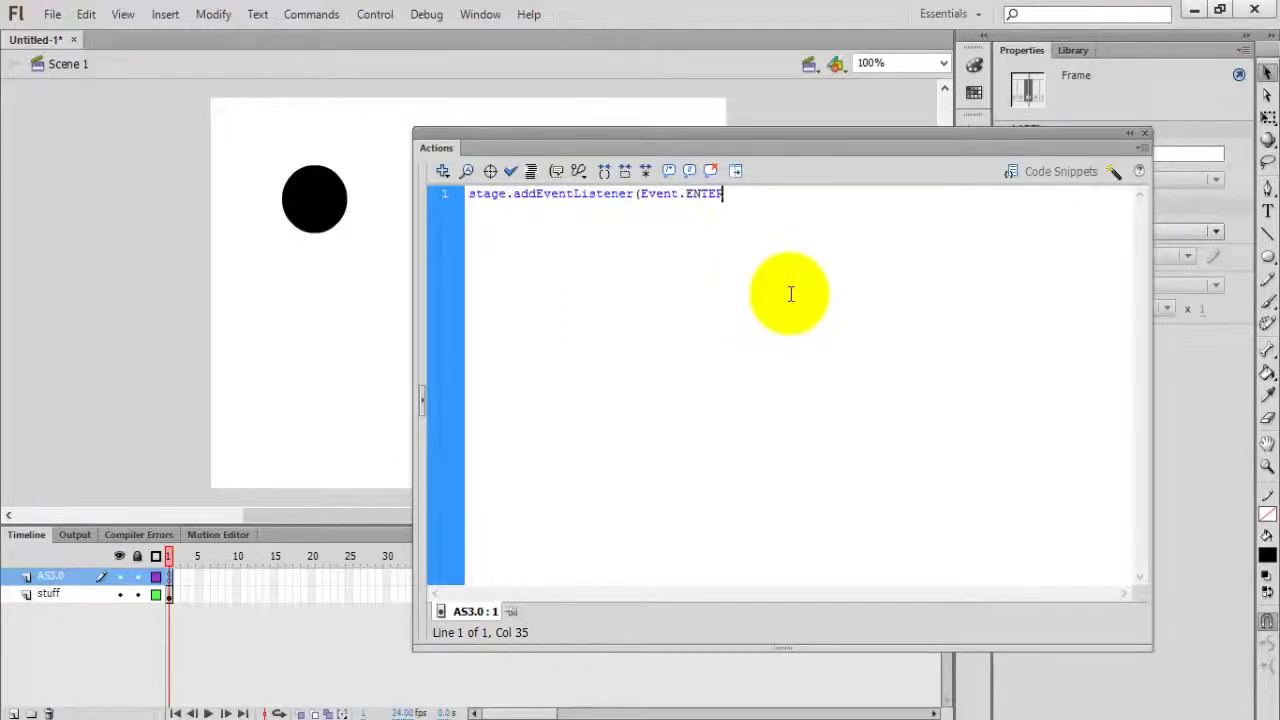
{"action": "type", "text": "_F"}
{"action": "type", "text": "R"}
{"action": "type", "text": "MAe"}
{"action": "key", "text": "BackSpace"}
{"action": "key", "text": "BackSpace"}
{"action": "key", "text": "BackSpace"}
{"action": "type", "text": "ME, fo"}
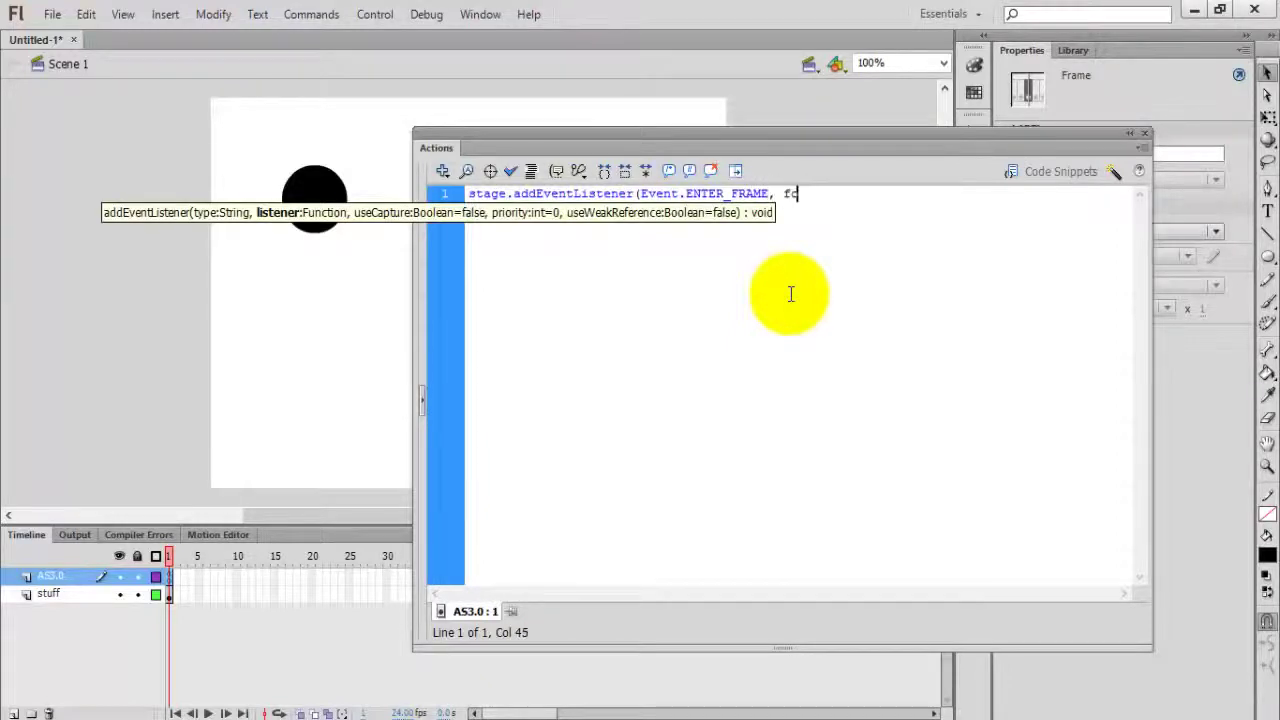
{"action": "type", "text": "llowMouse"}
{"action": "type", "text": ");"}
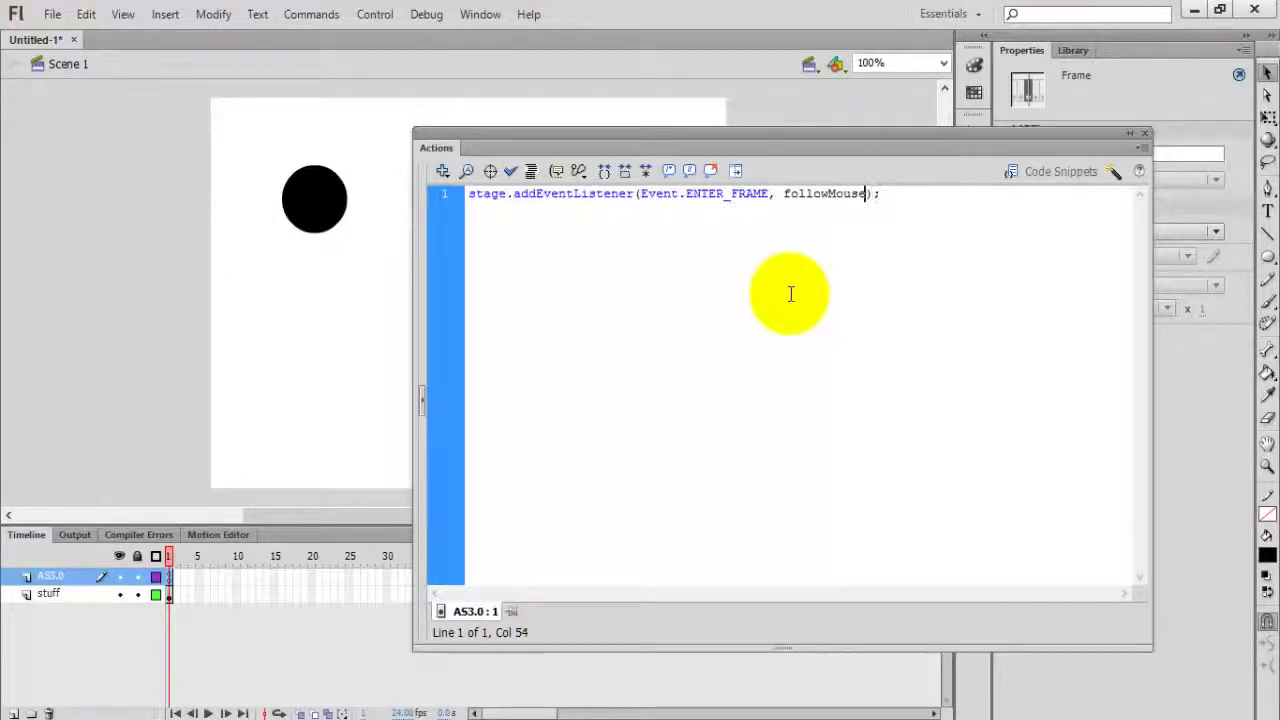
{"action": "key", "text": "Return"}
{"action": "key", "text": "Return"}
Add an empty followMouse(e:Event):void function and save the file as 'Object following mouse'.
{"action": "type", "text": "unc"}
{"action": "type", "text": "tion follo"}
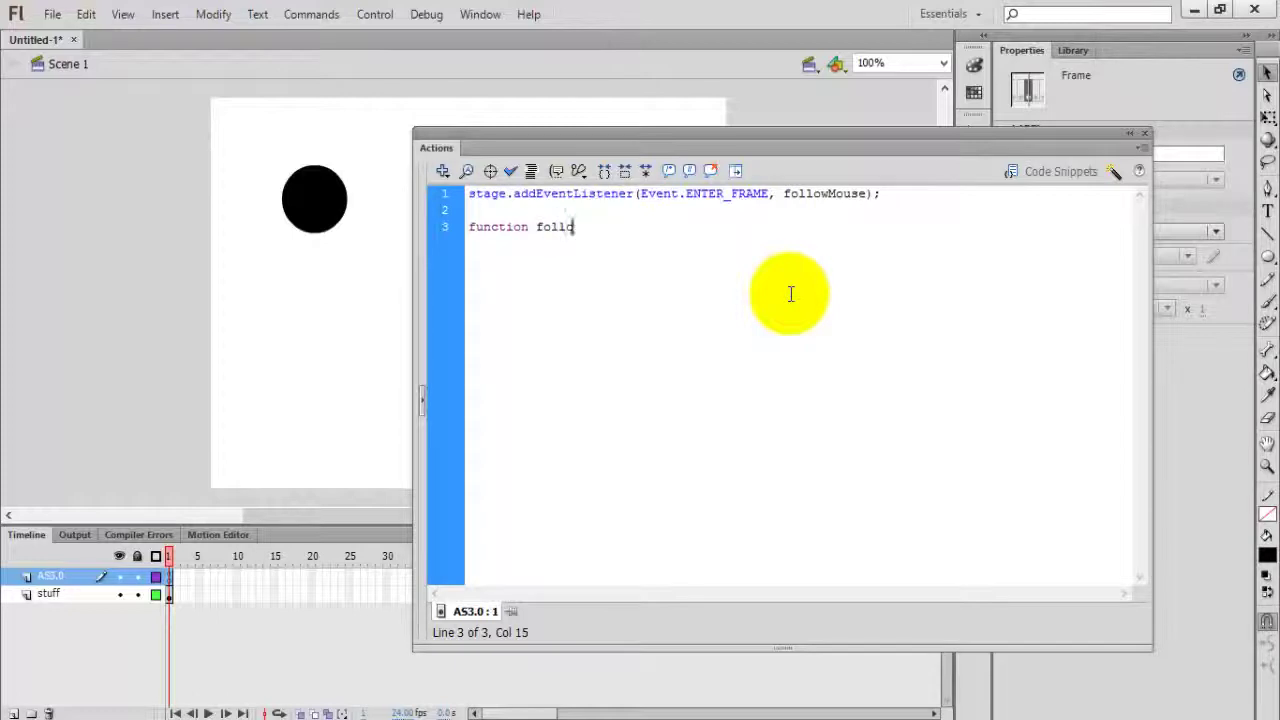
{"action": "type", "text": "wMouse"}
{"action": "type", "text": "(e:Ev"}
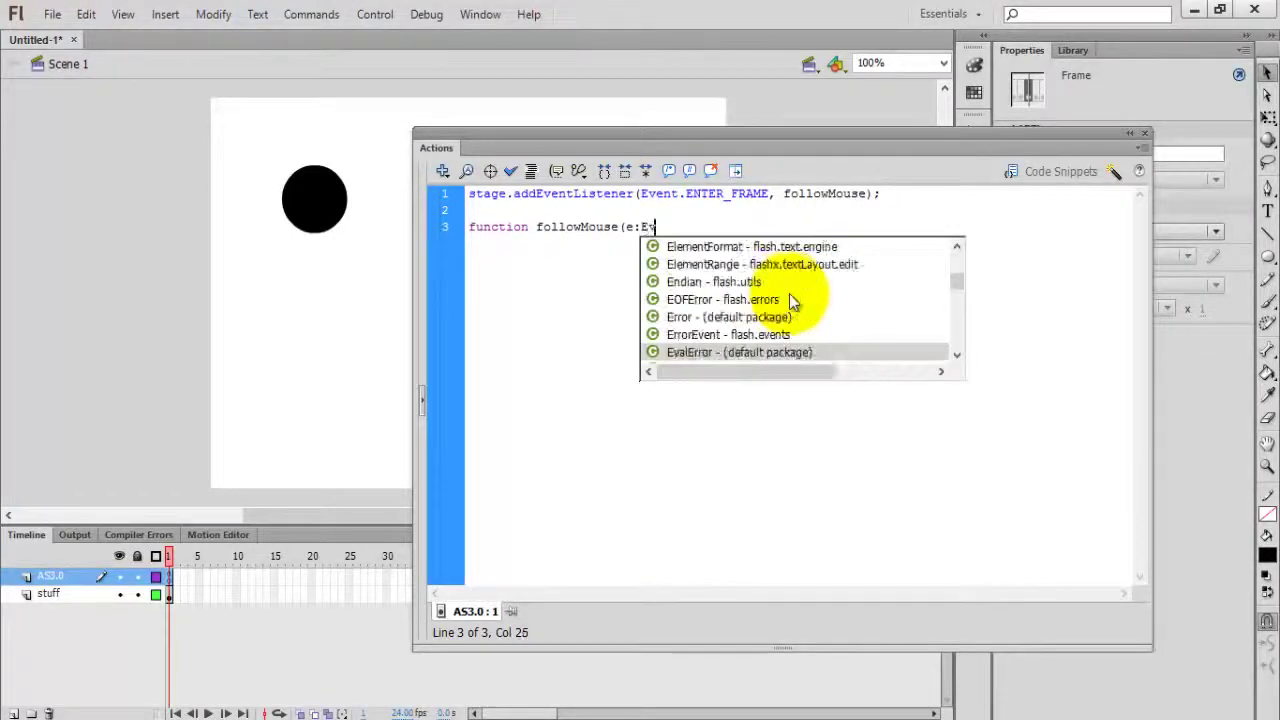
{"action": "type", "text": "ent):"}
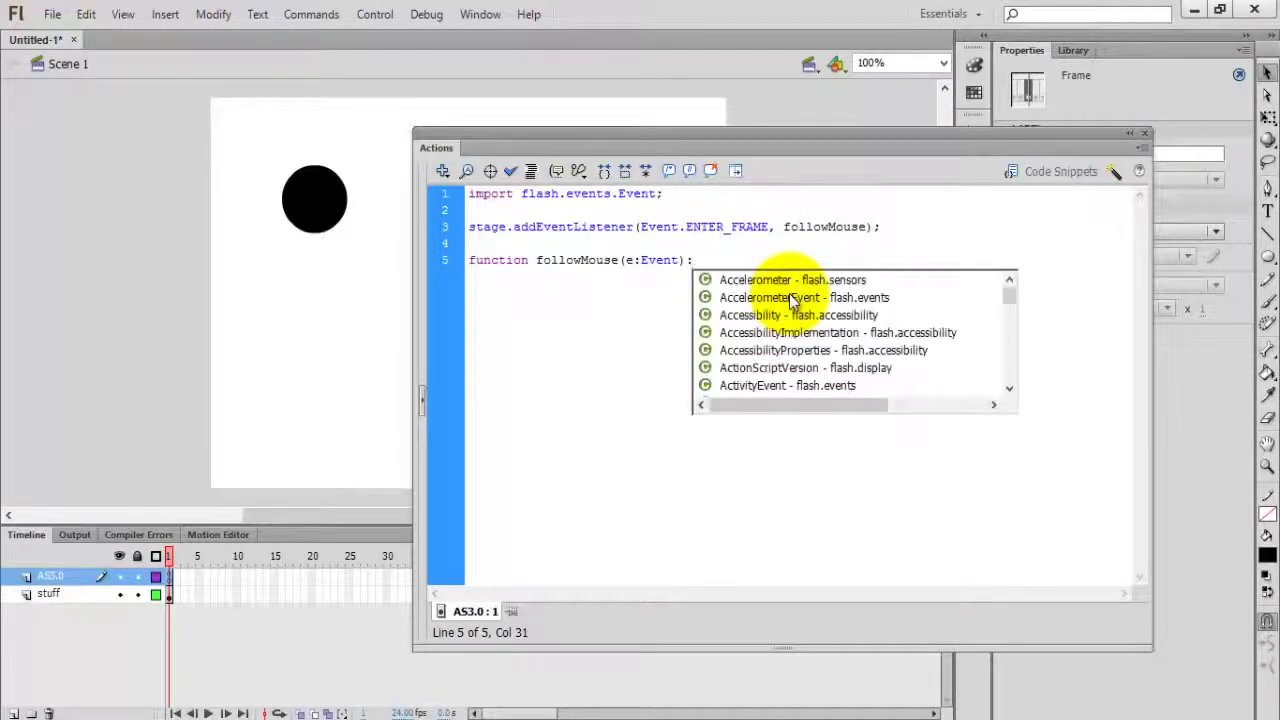
{"action": "type", "text": "void{"}
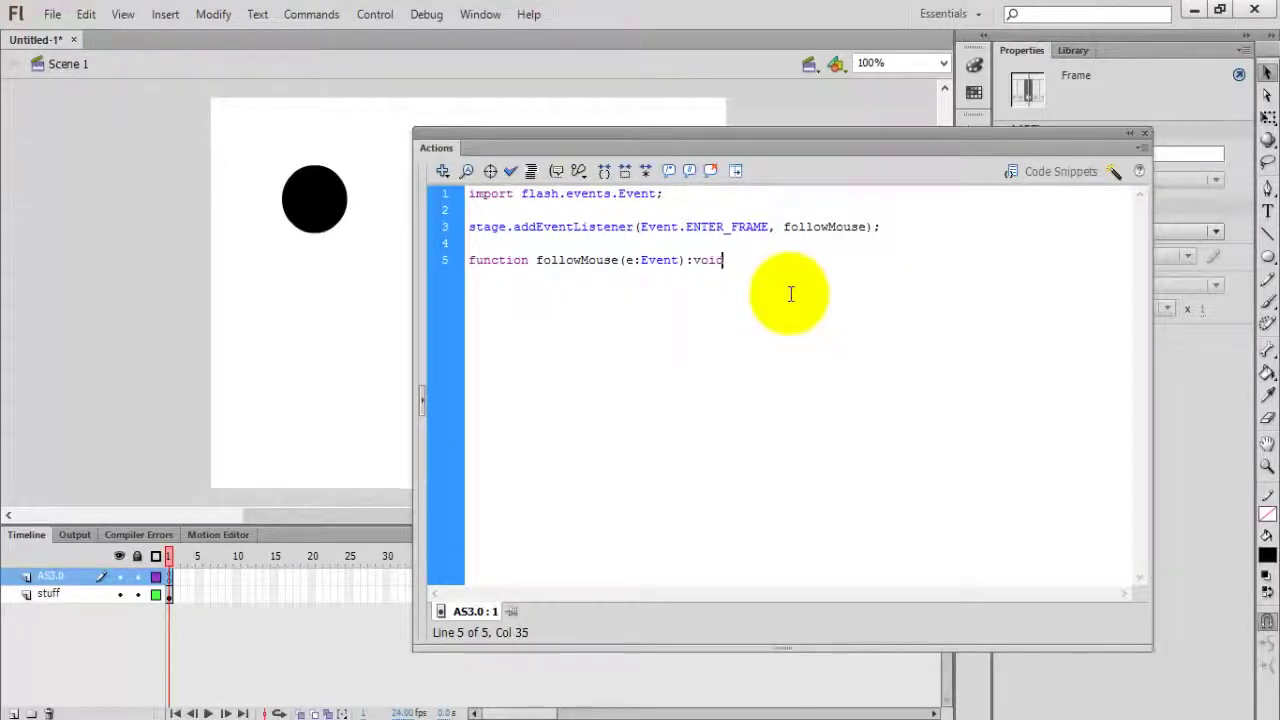
{"action": "key", "text": "Return"}
{"action": "key", "text": "ctrl+s"}
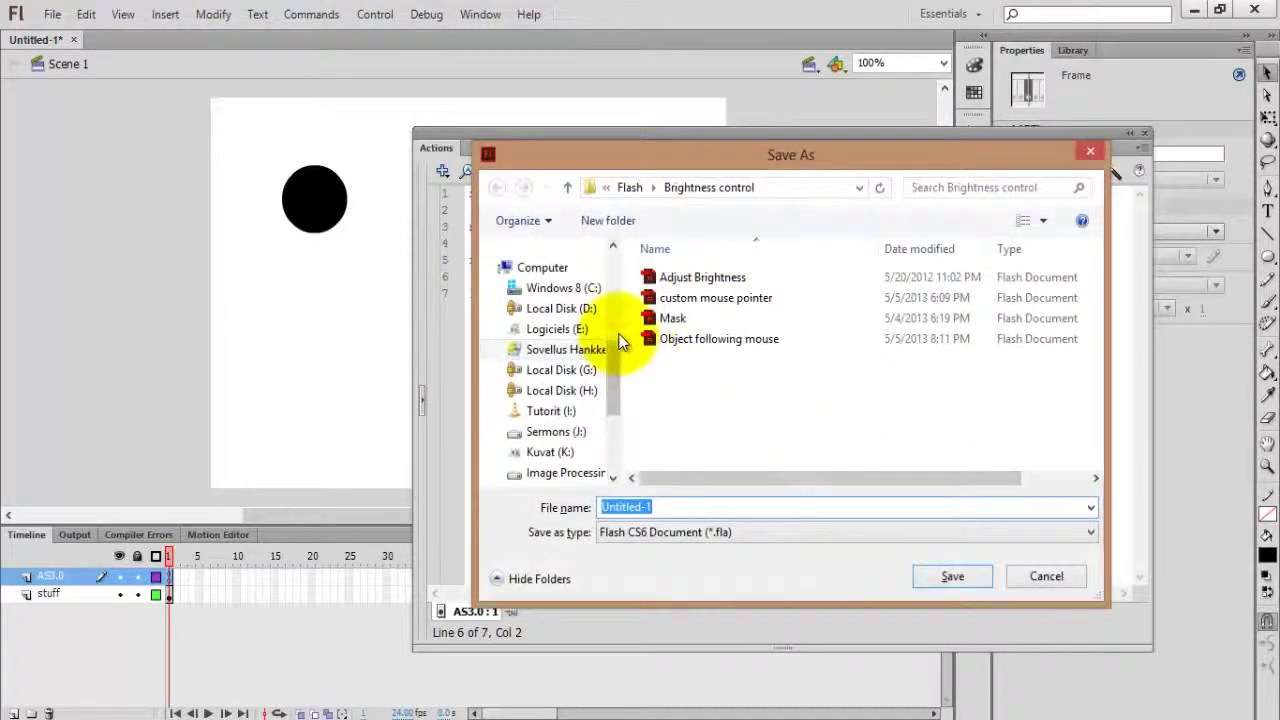
{"action": "left_click", "coordinate": [682, 513]}
{"action": "double_click", "coordinate": [682, 513]}
{"action": "type", "text": "O"}
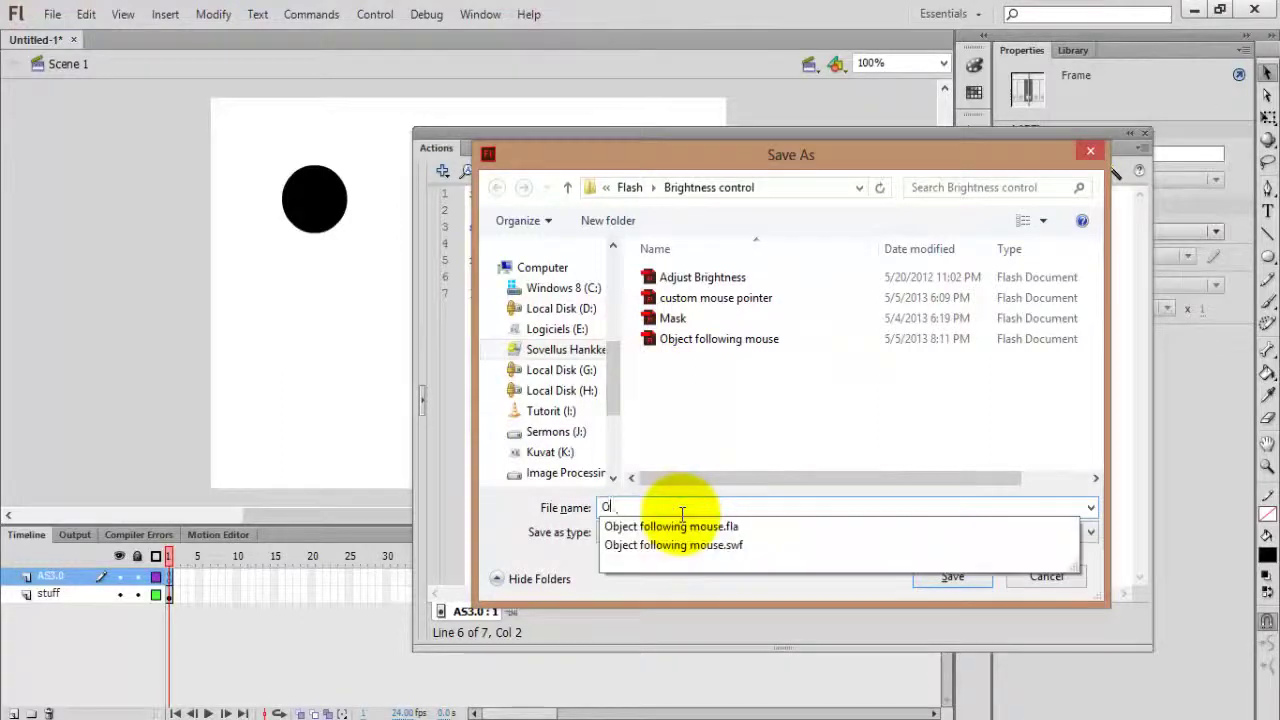
{"action": "type", "text": "bject f"}
{"action": "type", "text": "ollowing mouse"}
{"action": "key", "text": "Return"}
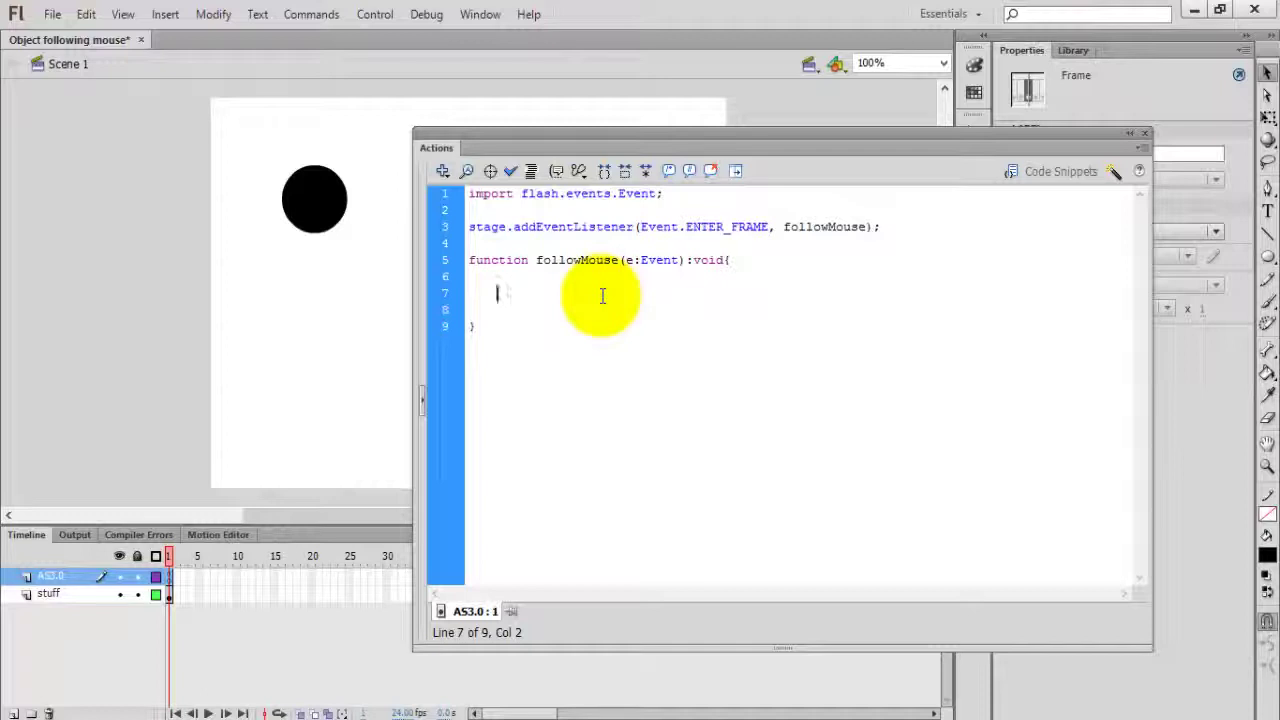
Write myShape.x = mouseX; and myShape.y = mouseY inside followMouse.
{"action": "type", "text": "my"}
{"action": "type", "text": "Shape.x "}
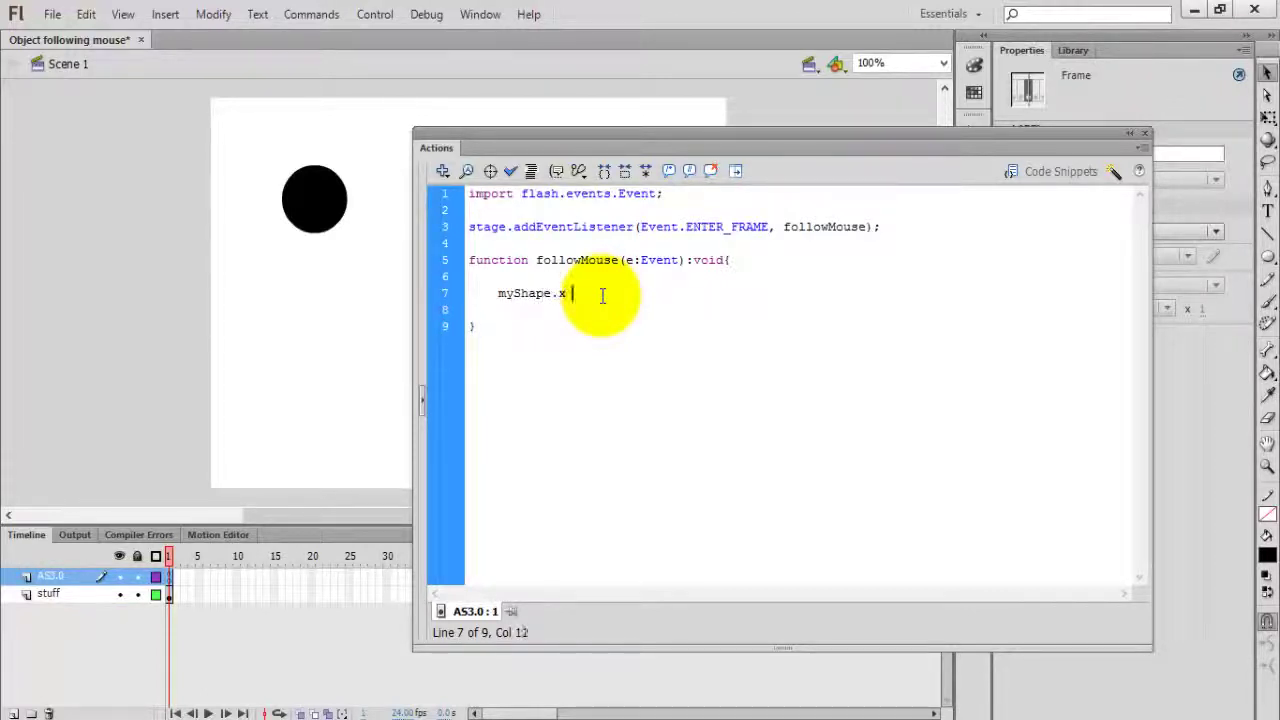
{"action": "type", "text": "="}
{"action": "type", "text": "mouseX;"}
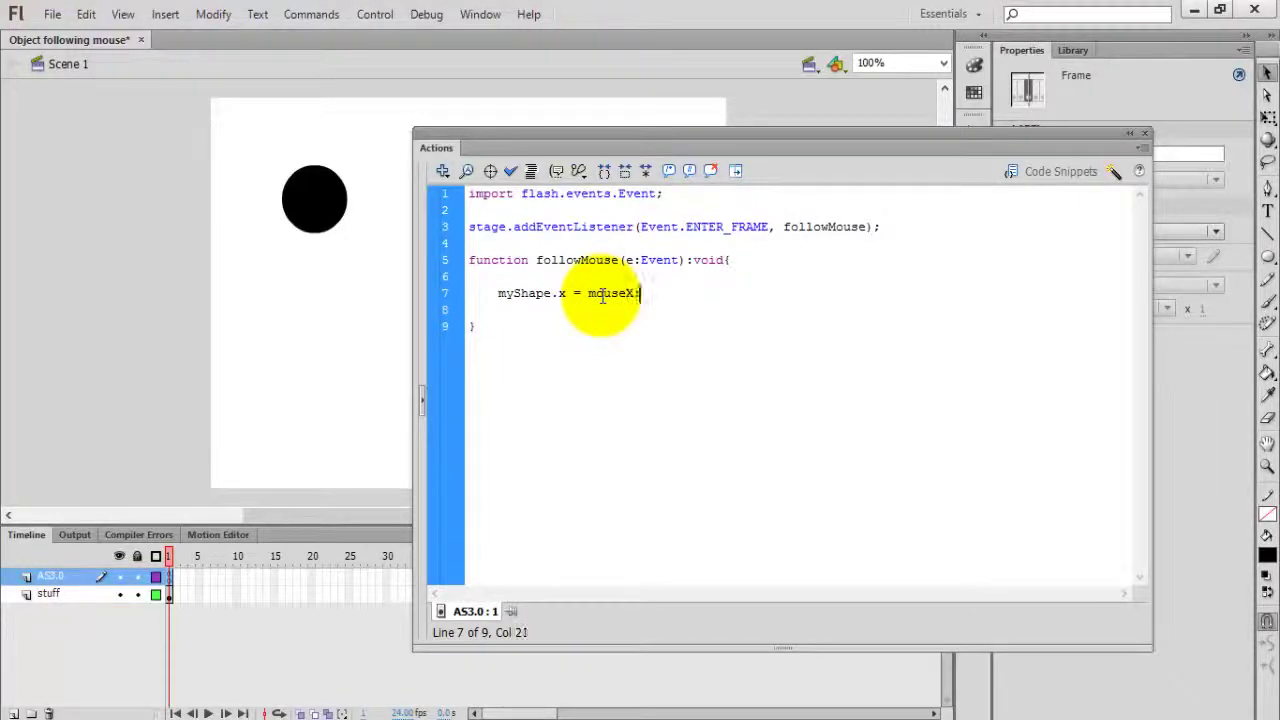
{"action": "key", "text": "Return"}
{"action": "type", "text": "myS"}
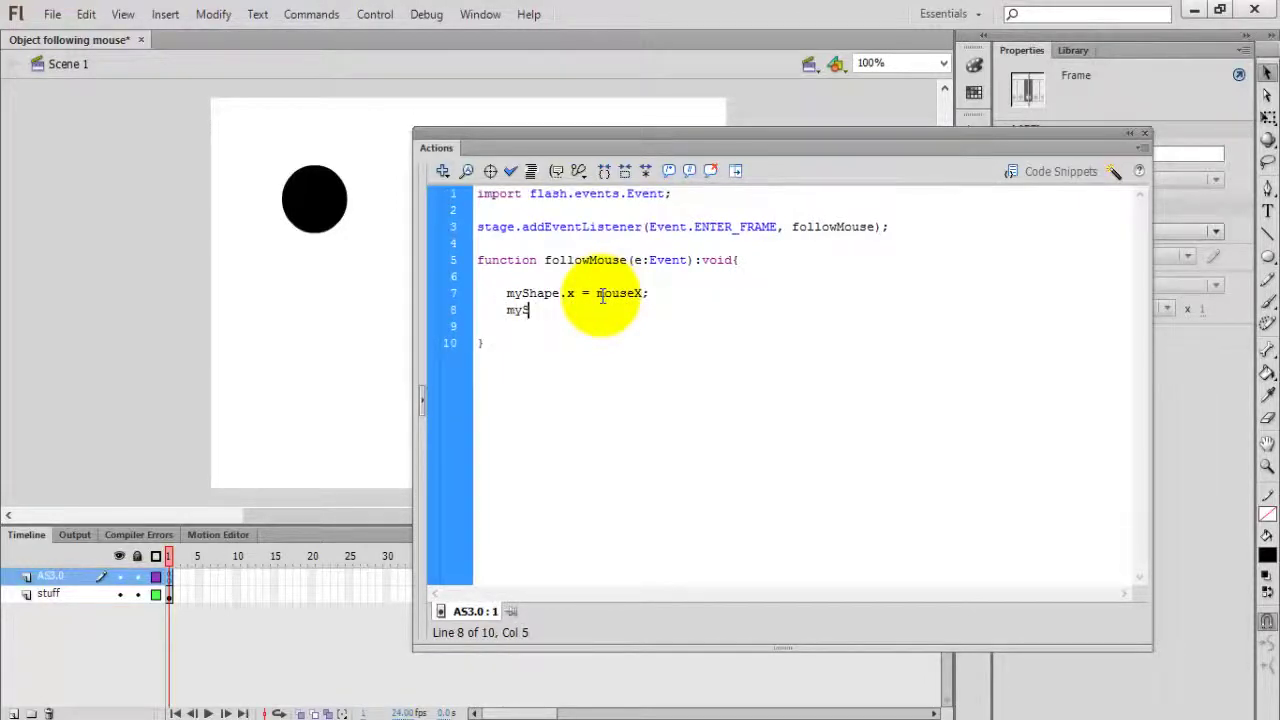
{"action": "type", "text": "hape.y "}
{"action": "type", "text": "= mouse"}
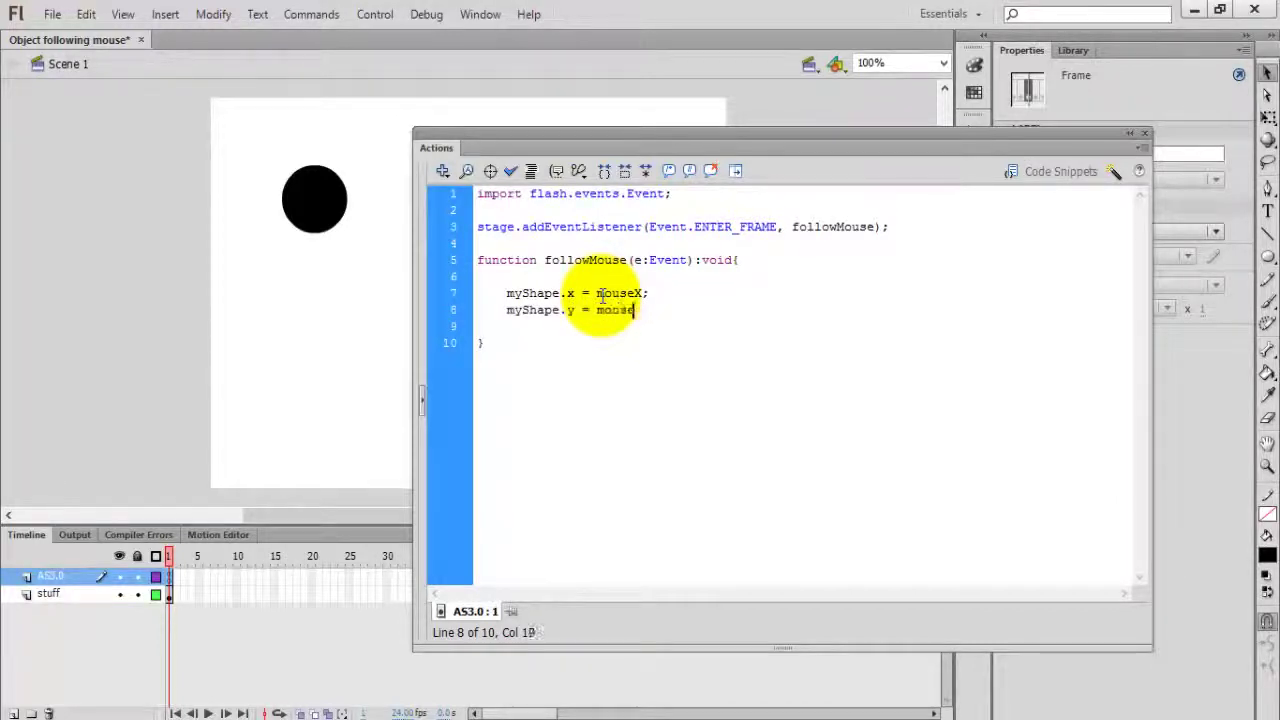
{"action": "type", "text": "Y;"}
Test the movie with Ctrl+Enter to watch the circle follow the cursor.
{"action": "key", "text": "ctrl+Return"}
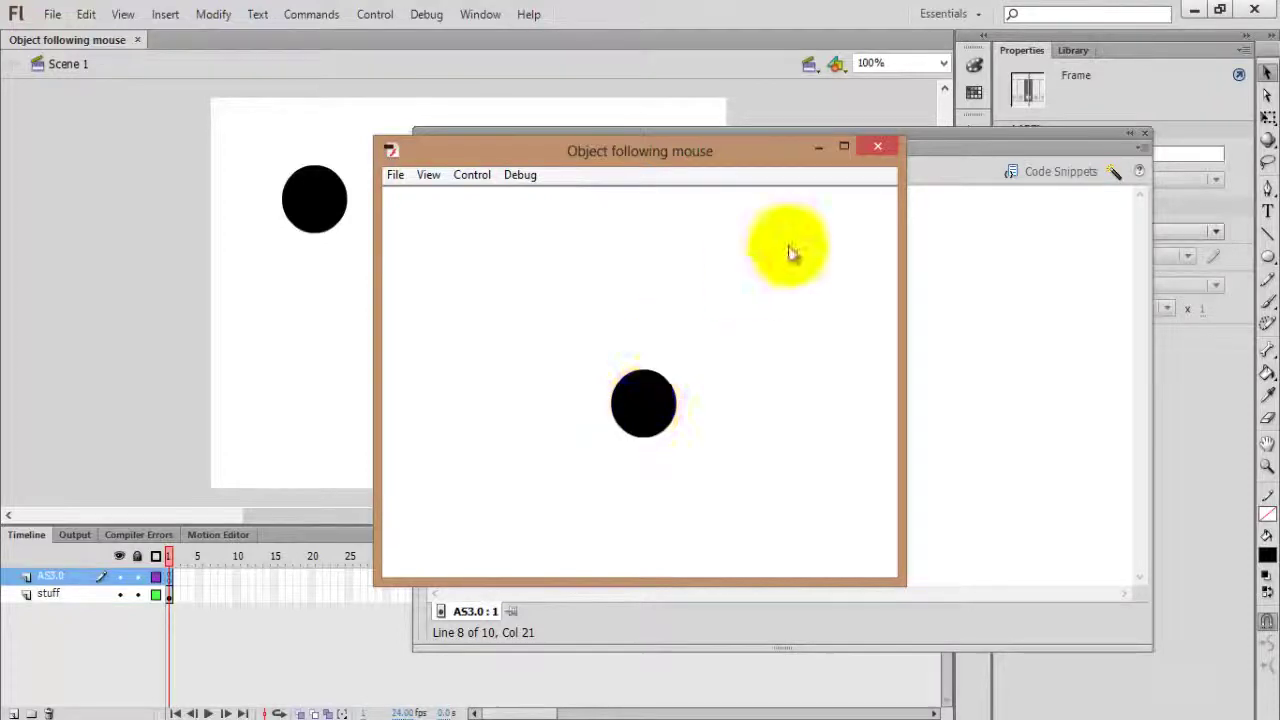
Close the test window and type two variable declaration lines starting with var xcoord.
{"action": "left_click", "coordinate": [879, 146]}
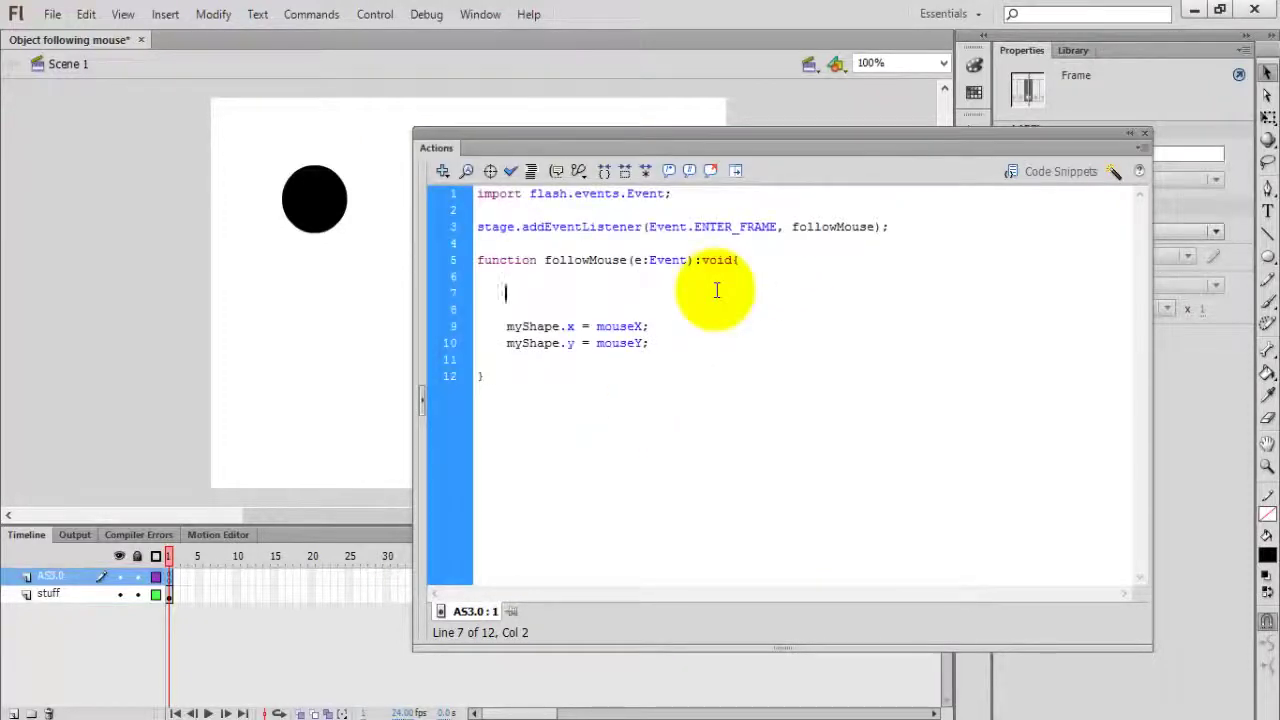
{"action": "type", "text": "v"}
{"action": "type", "text": "ar "}
{"action": "type", "text": "xcor"}
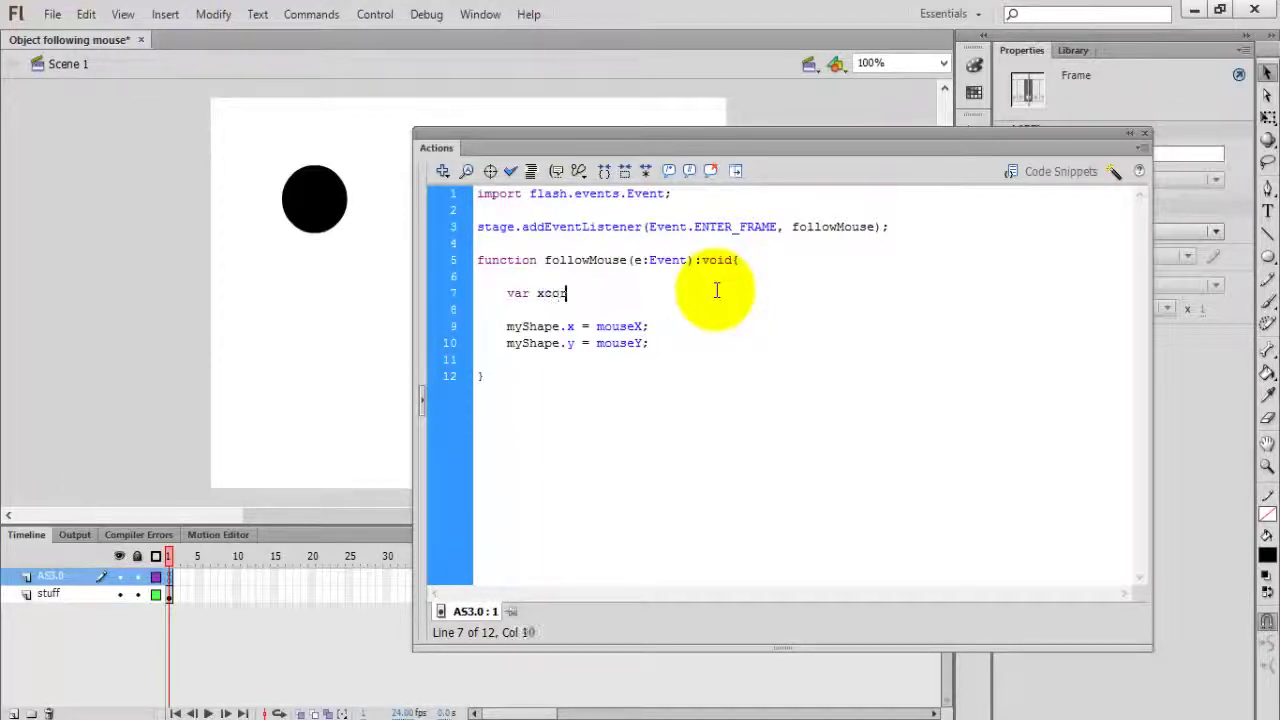
{"action": "key", "text": "BackSpace"}
{"action": "type", "text": "ord;"}
{"action": "key", "text": "Return"}
{"action": "type", "text": "var xc"}
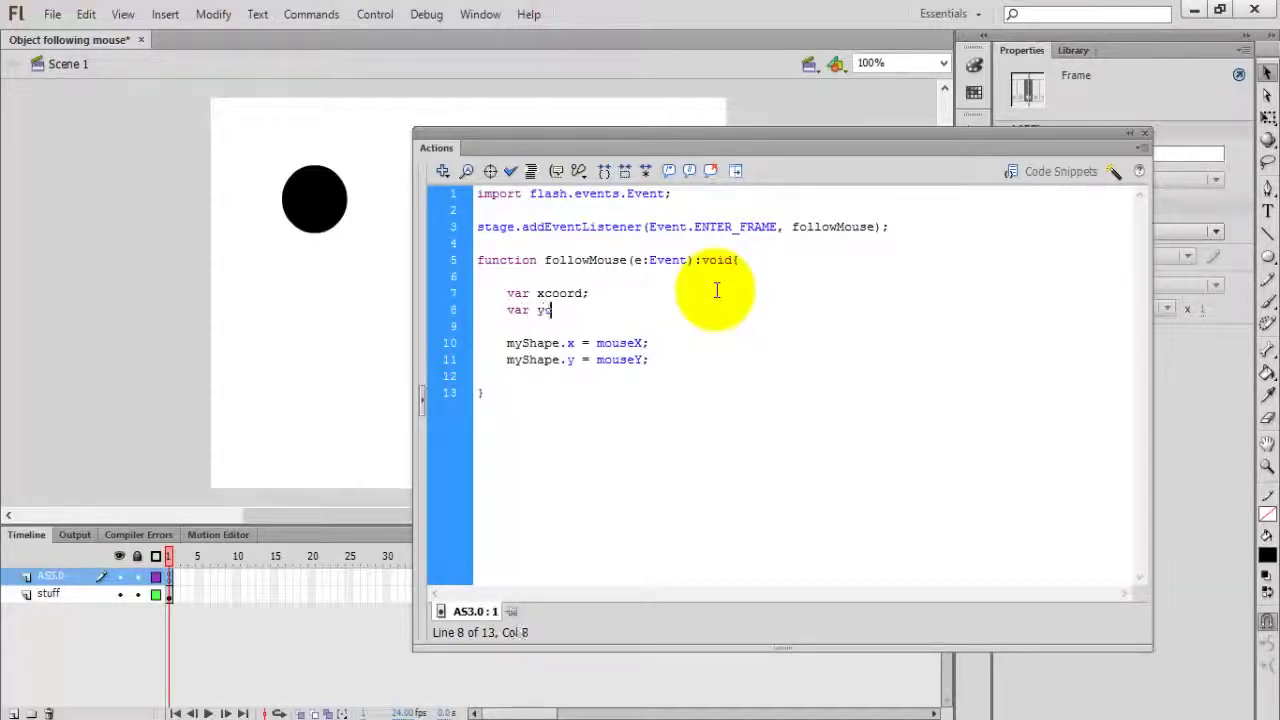
{"action": "type", "text": "oord;"}
Assign xcoord = myShape.x - mouseX and the second variable = myShape.y - mouseY.
{"action": "key", "text": "Up"}
{"action": "type", "text": "= my"}
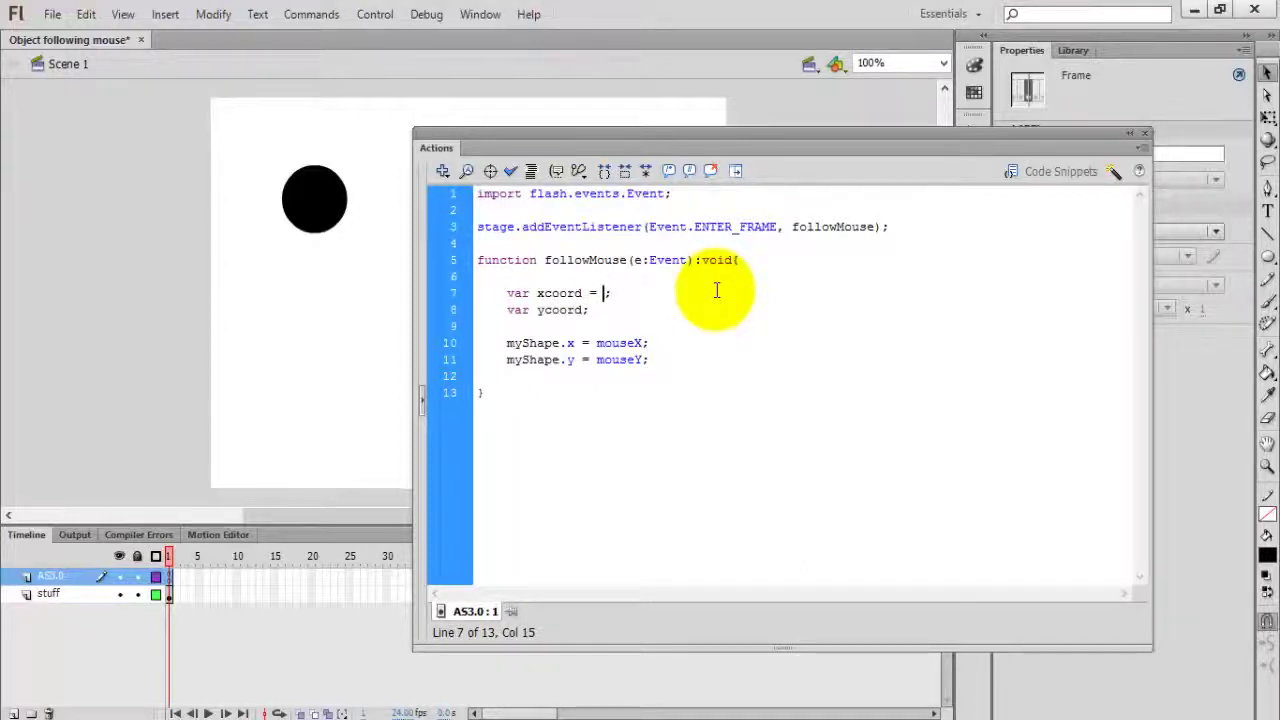
{"action": "type", "text": "Shape."}
{"action": "type", "text": "x - "}
{"action": "type", "text": "mous"}
{"action": "type", "text": "eX"}
{"action": "key", "text": "Down"}
{"action": "key", "text": "Left"}
{"action": "type", "text": "= myS"}
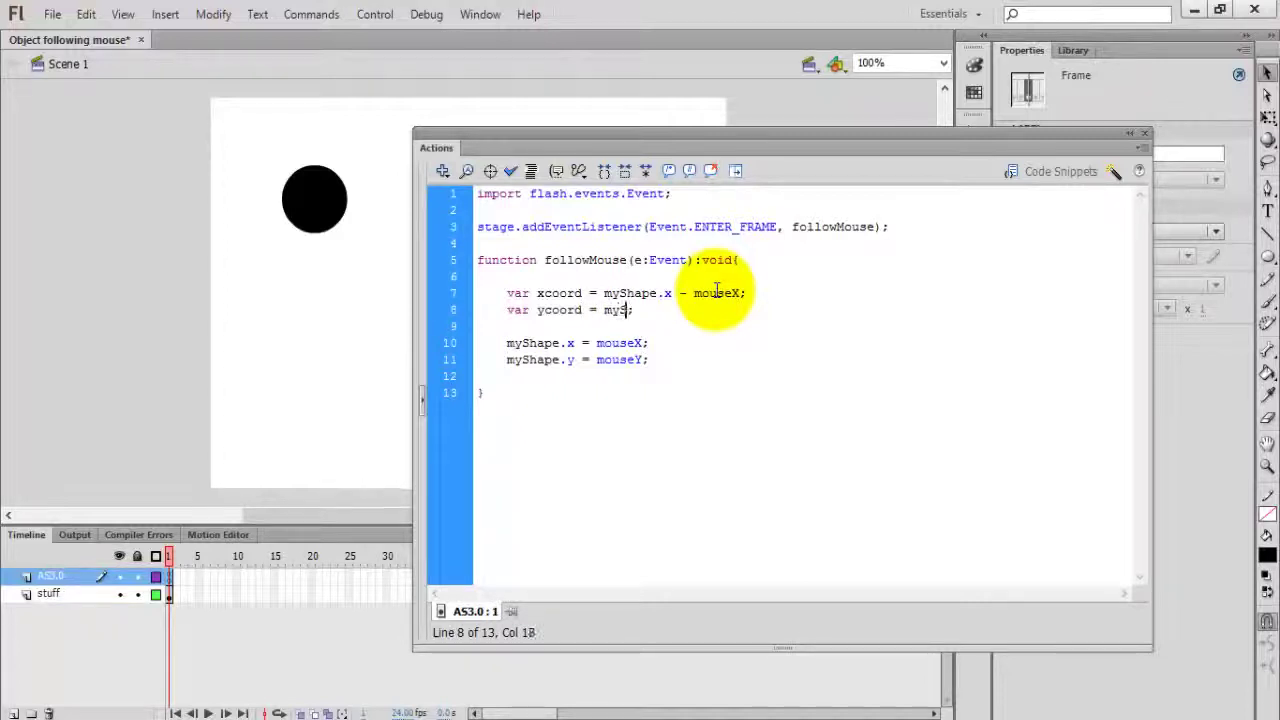
{"action": "type", "text": "hap"}
{"action": "type", "text": "e.y "}
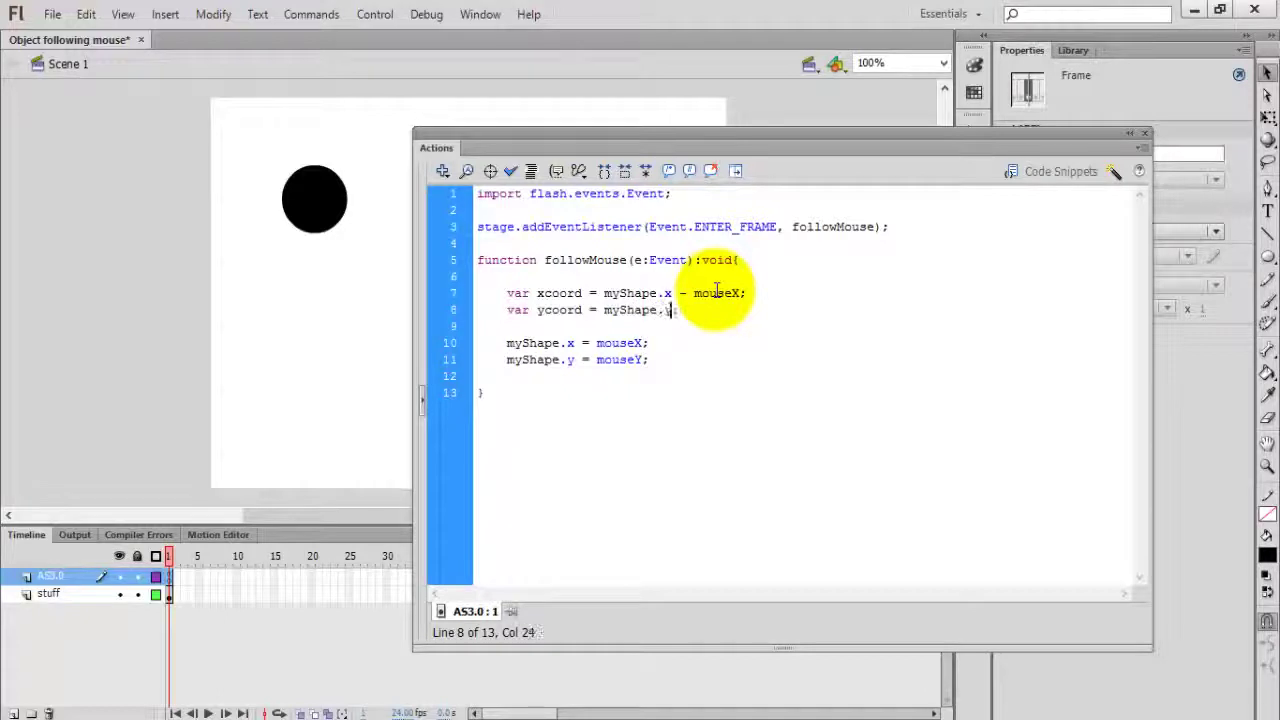
{"action": "type", "text": "- "}
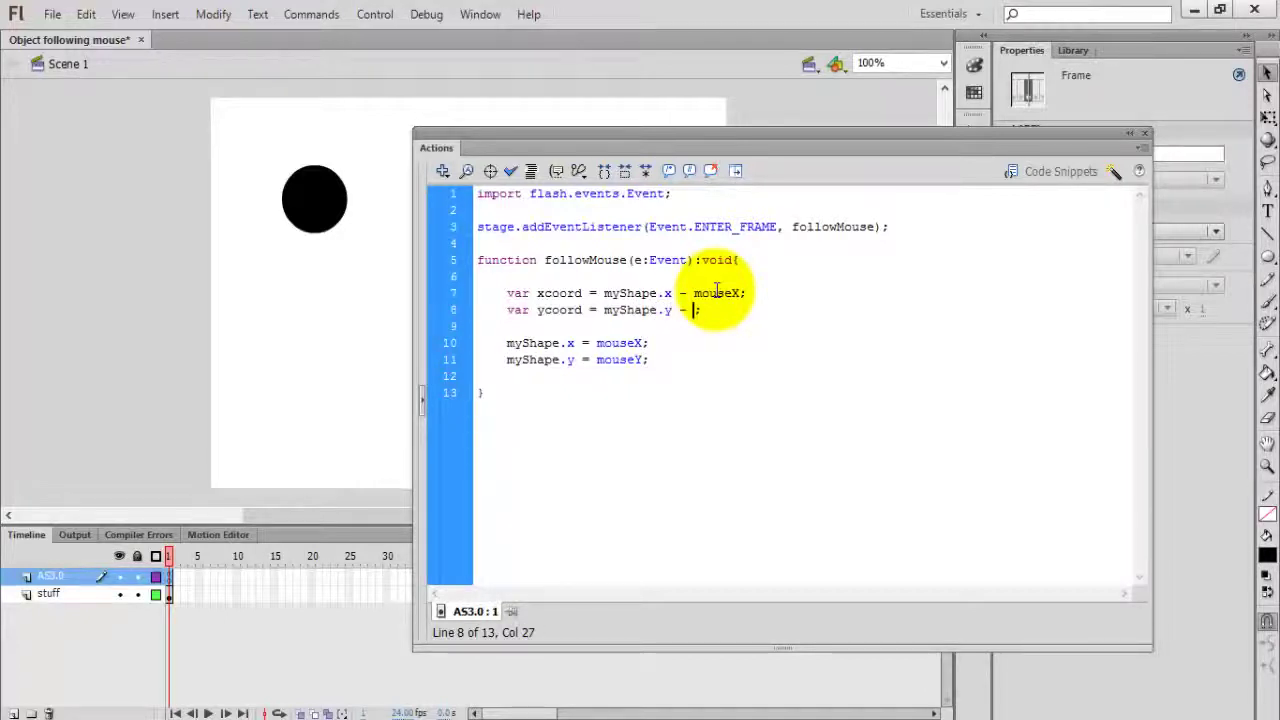
{"action": "type", "text": "mouseY"}
Replace the direct position statements with 'myShape.x = myShape.x - (xcoord / 5);'.
{"action": "key", "text": "Down"}
{"action": "key", "text": "Down"}
{"action": "key", "text": "End"}
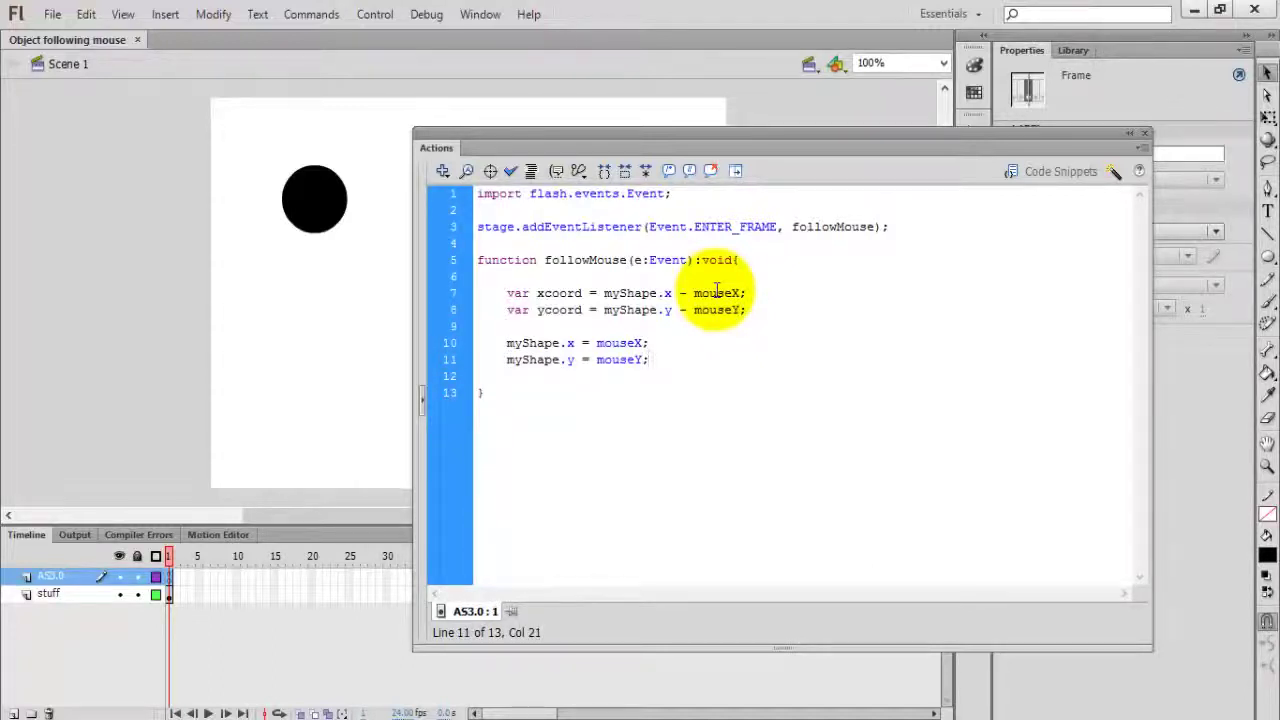
{"action": "key", "text": "shift+Home"}
{"action": "key", "text": "shift+Up"}
{"action": "key", "text": "Delete"}
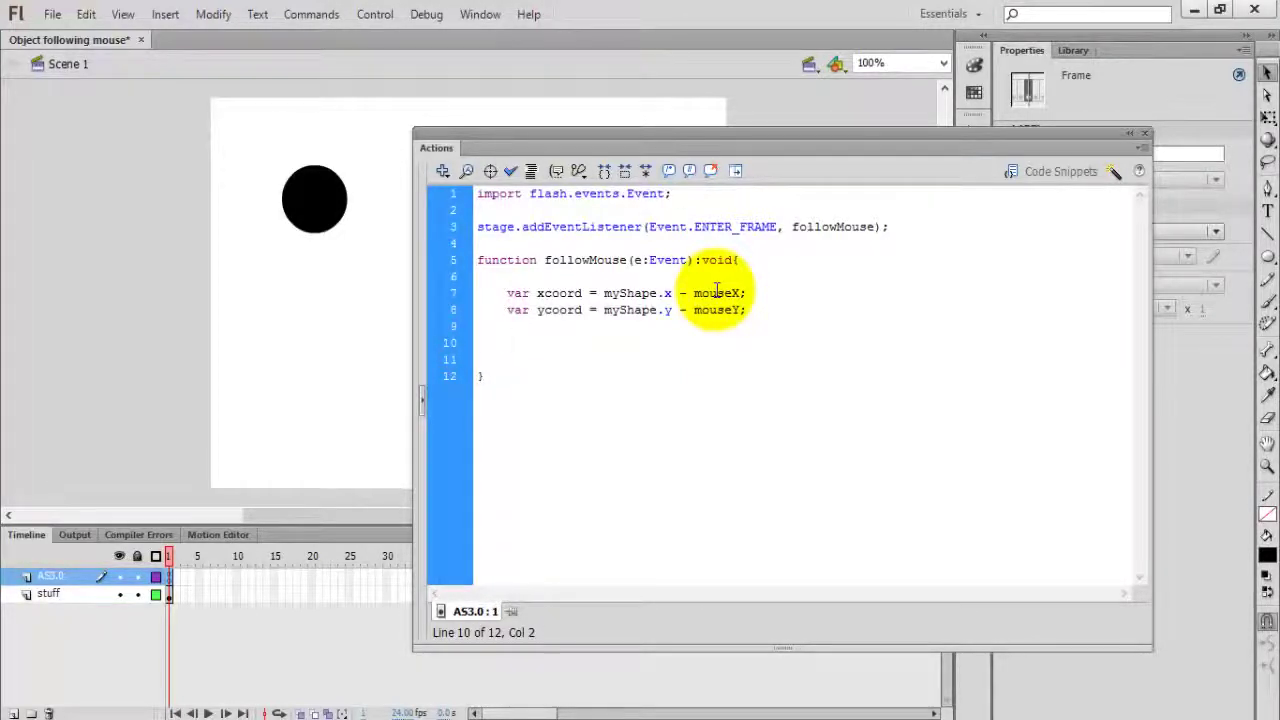
{"action": "type", "text": "myShape."}
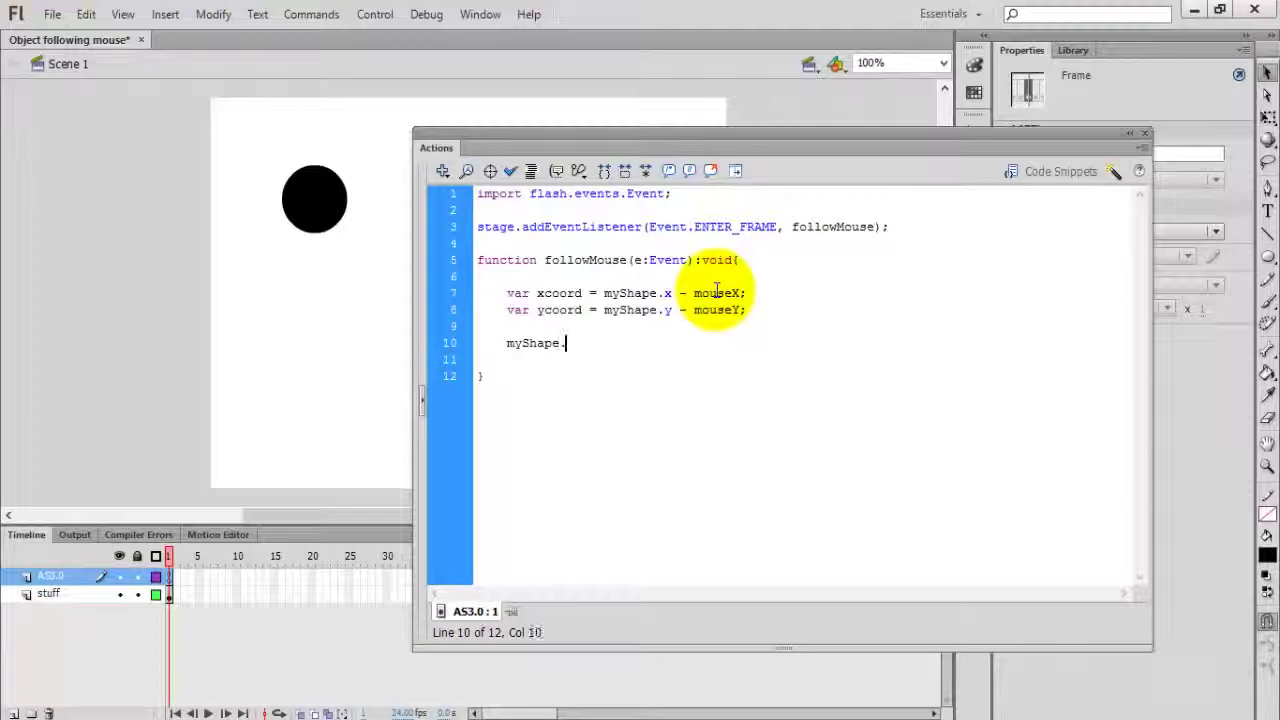
{"action": "type", "text": "x = "}
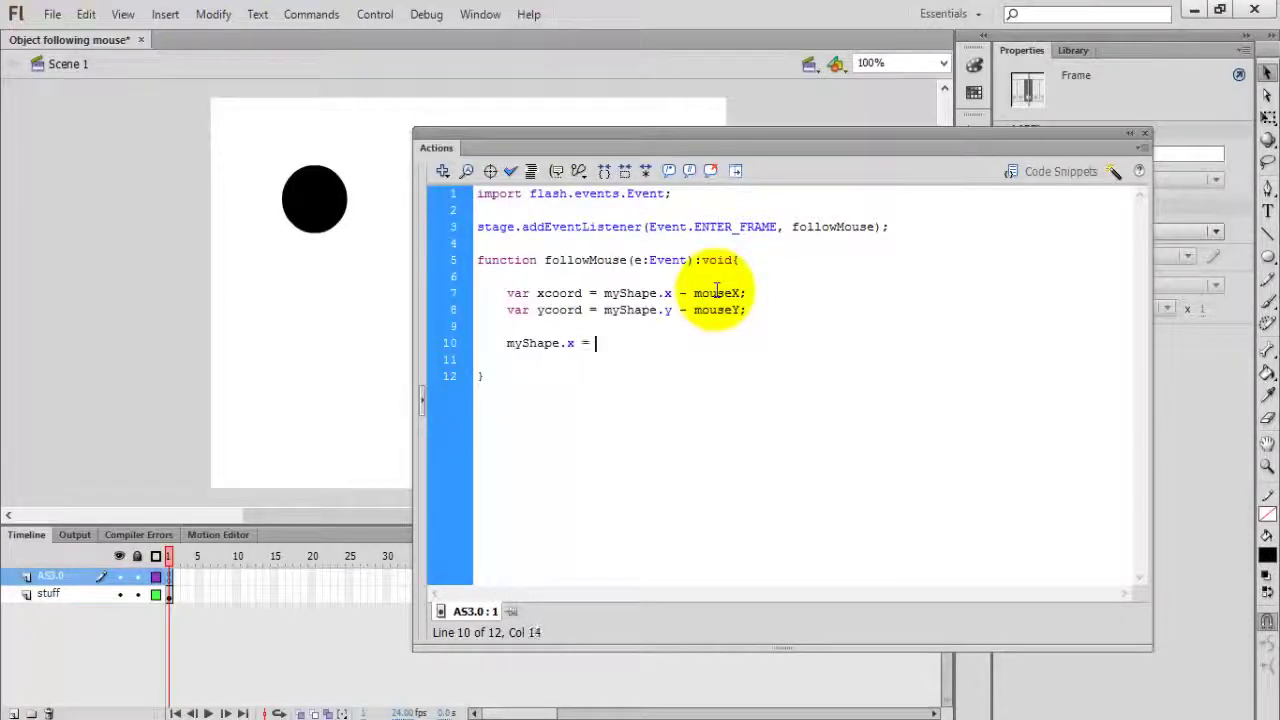
{"action": "type", "text": "mySha"}
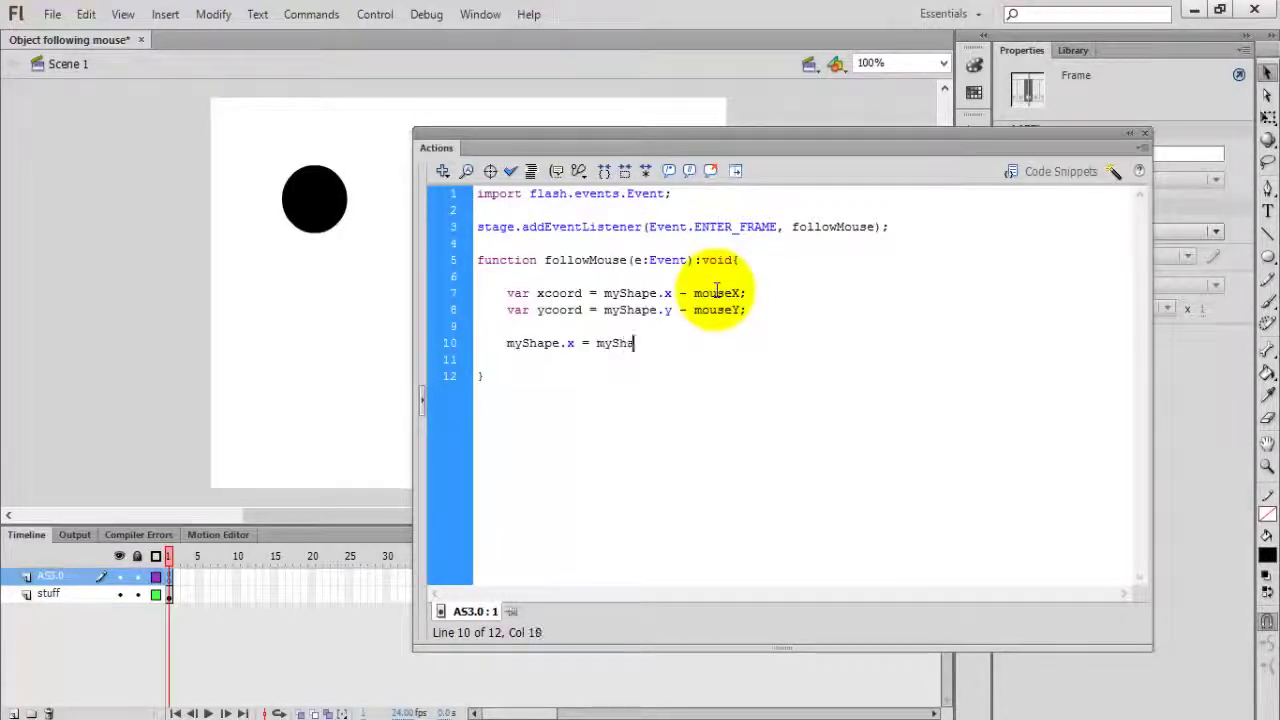
{"action": "type", "text": "pe.x"}
{"action": "type", "text": " - ("}
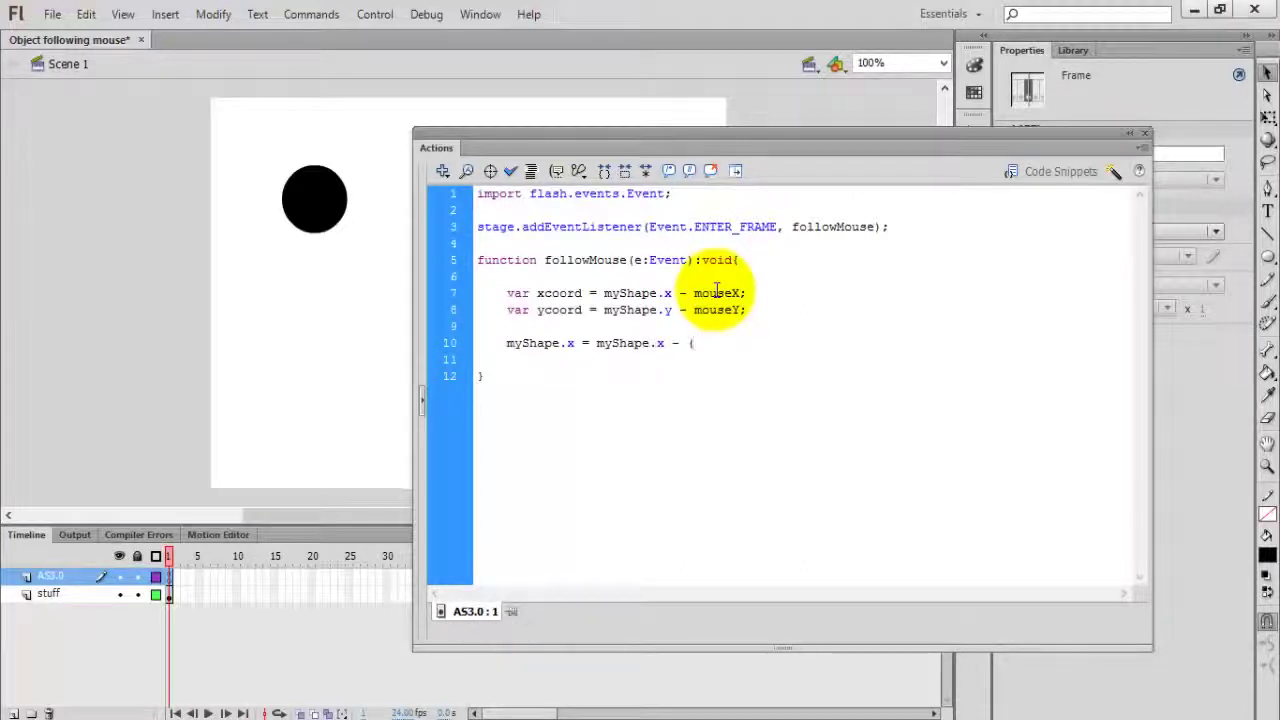
{"action": "type", "text": "xcoord / 5"}
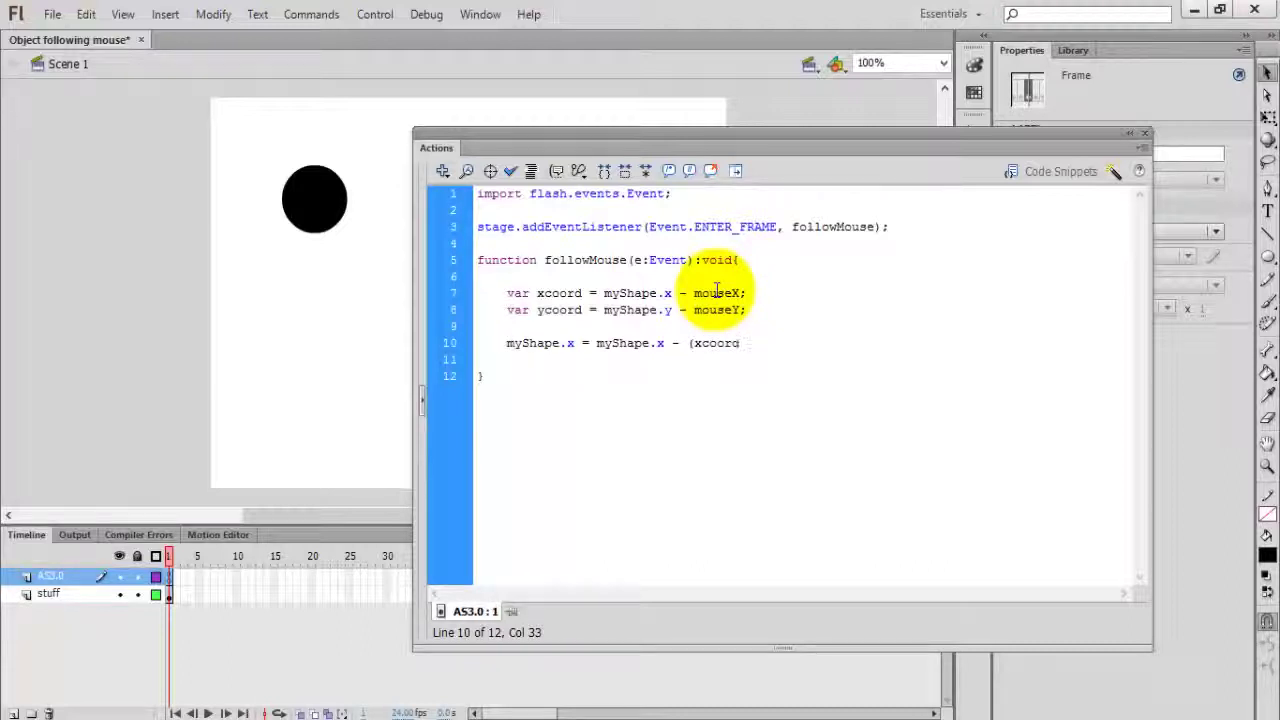
{"action": "type", "text": ");"}
Duplicate the easing line as a y version using ycoord / 5, and save.
{"action": "key", "text": "shift+Home"}
{"action": "key", "text": "ctrl+c"}
{"action": "key", "text": "End"}
{"action": "key", "text": "Return"}
{"action": "key", "text": "ctrl+v"}
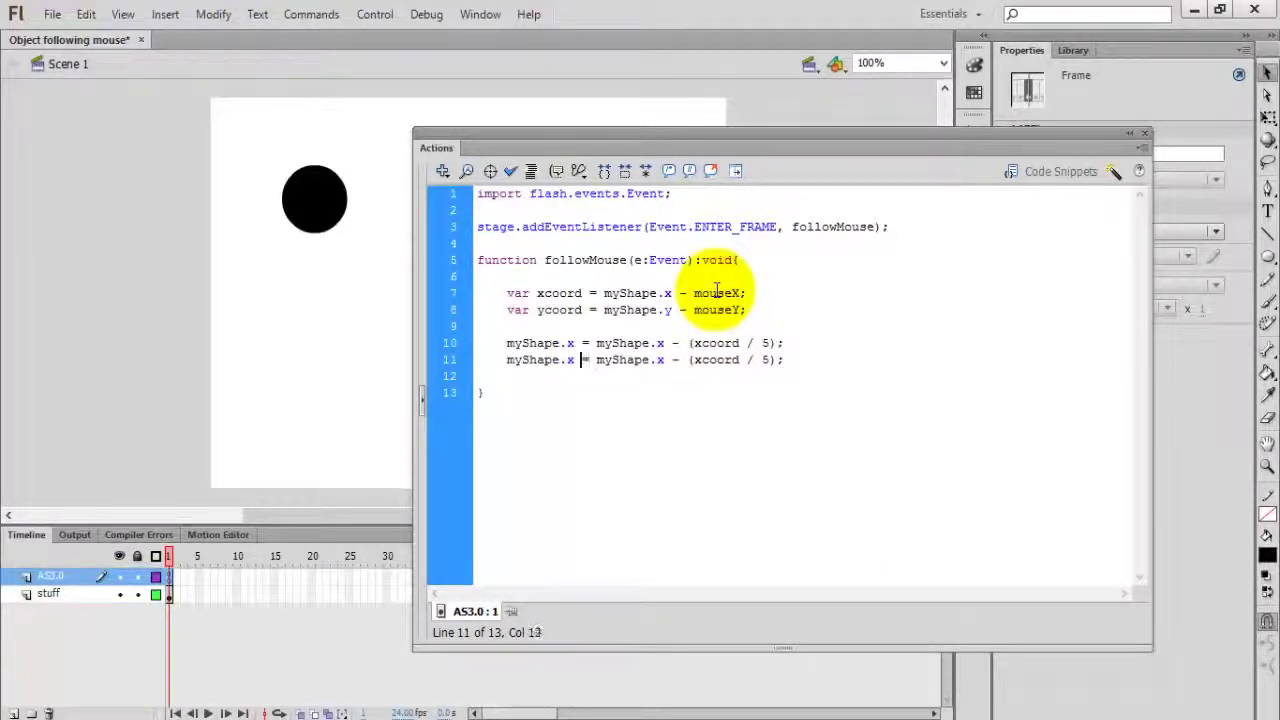
{"action": "key", "text": "shift+Right"}
{"action": "type", "text": "y"}
{"action": "key", "text": "shift+Left"}
{"action": "key", "text": "shift+Right"}
{"action": "type", "text": "y"}
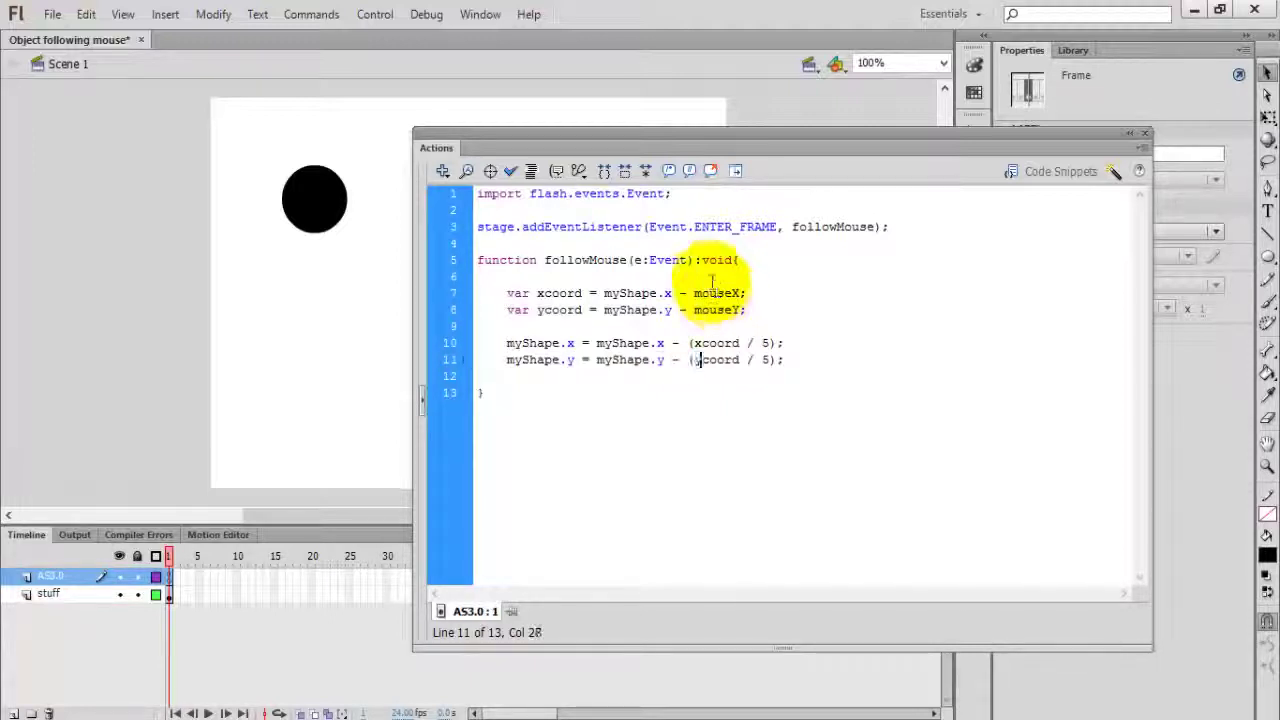
{"action": "key", "text": "ctrl+s"}
{"action": "key", "text": "ctrl+Return"}
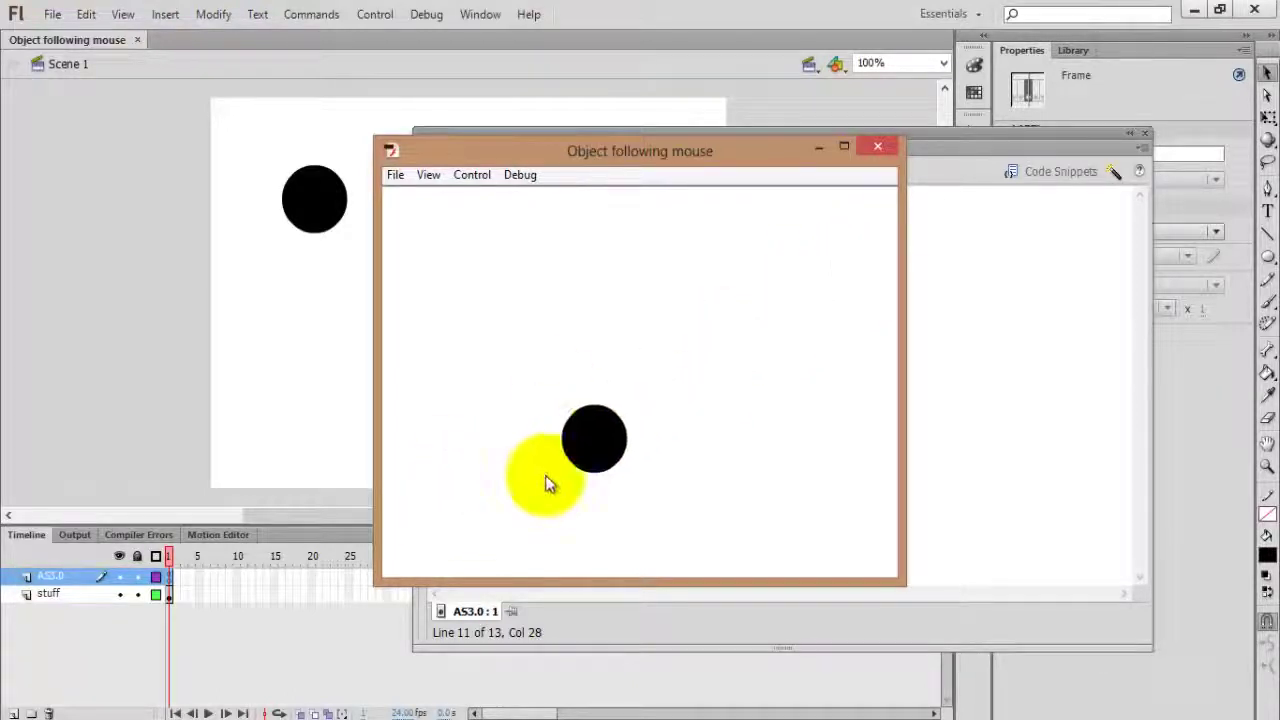
{"action": "left_click", "coordinate": [885, 147]}
Change the easing divisors on lines 10 and 11 from 5 to 10.
{"action": "left_click", "coordinate": [767, 343]}
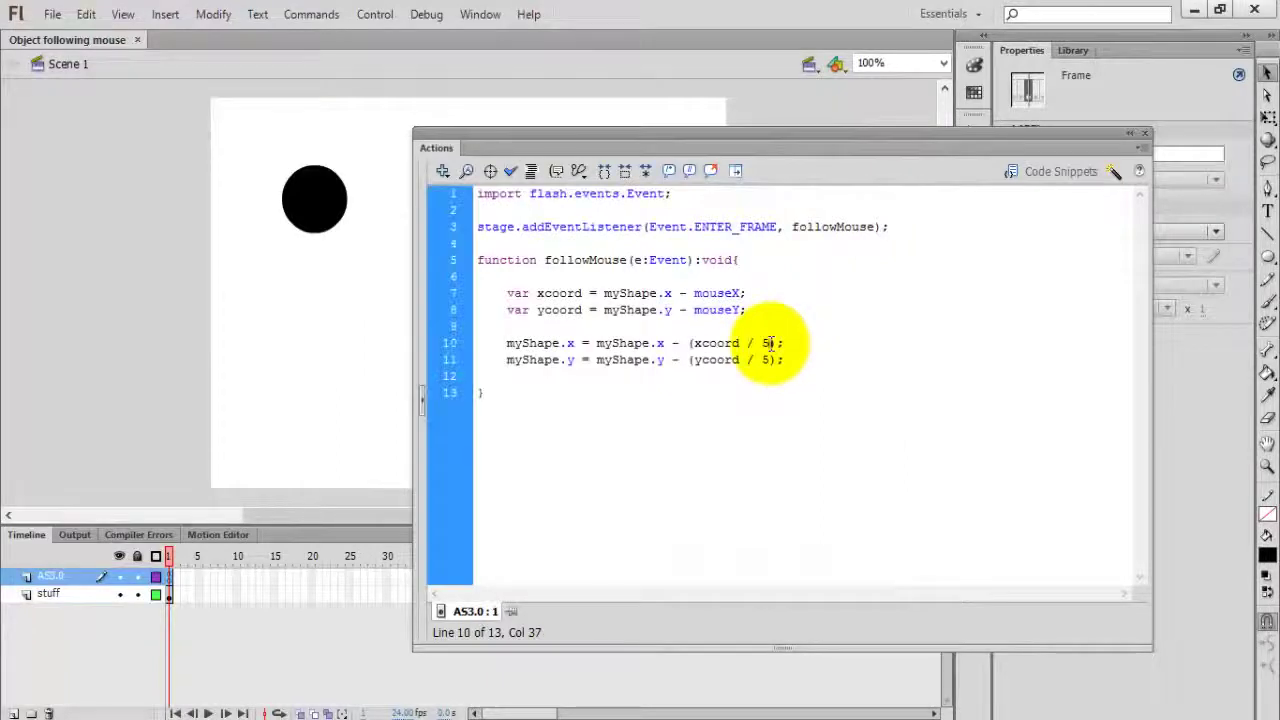
{"action": "key", "text": "BackSpace"}
{"action": "type", "text": "1"}
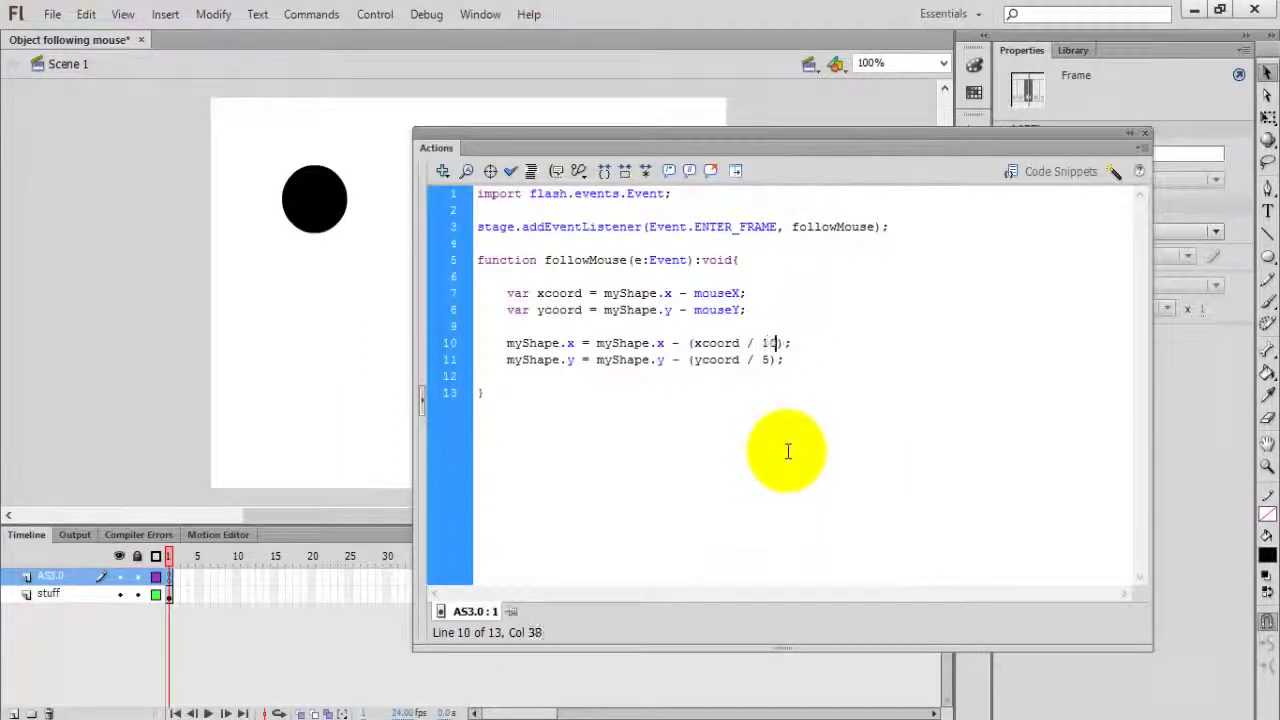
{"action": "type", "text": "0"}
{"action": "key", "text": "Down"}
{"action": "key", "text": "BackSpace"}
{"action": "type", "text": "10"}
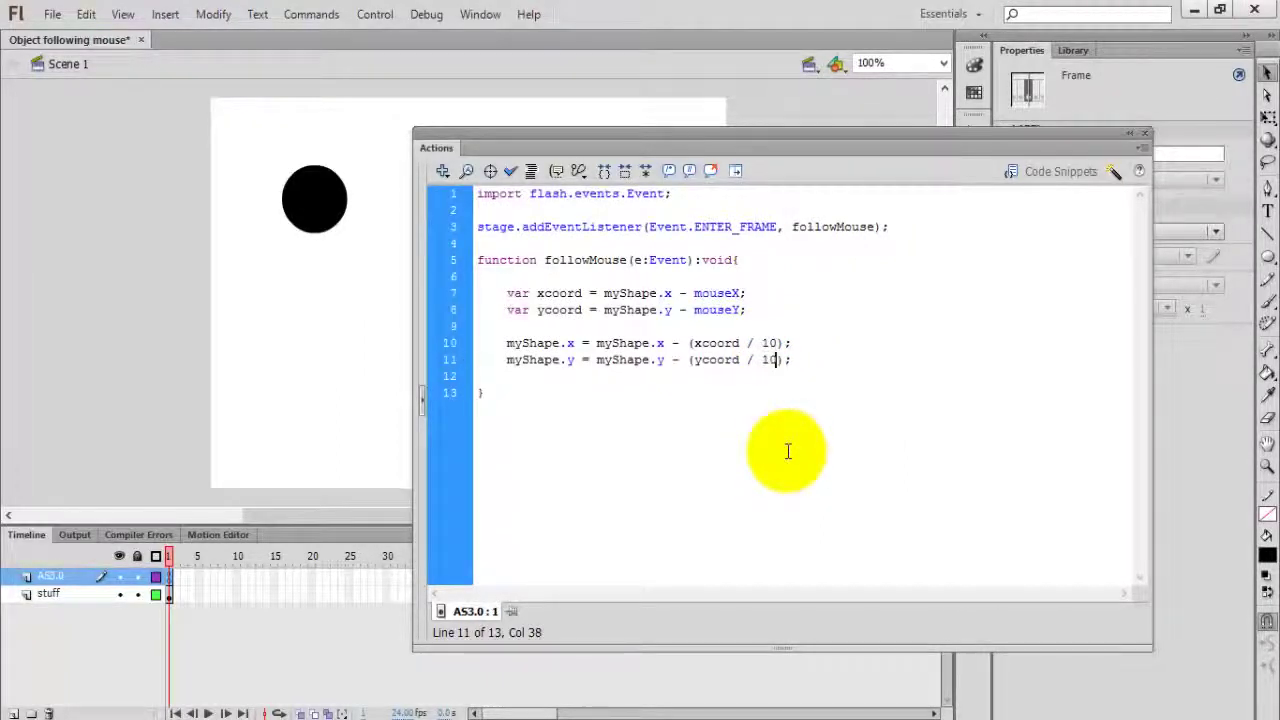
Test the movie to check the slower easing, then close it and return to the script.
{"action": "key", "text": "ctrl+Return"}
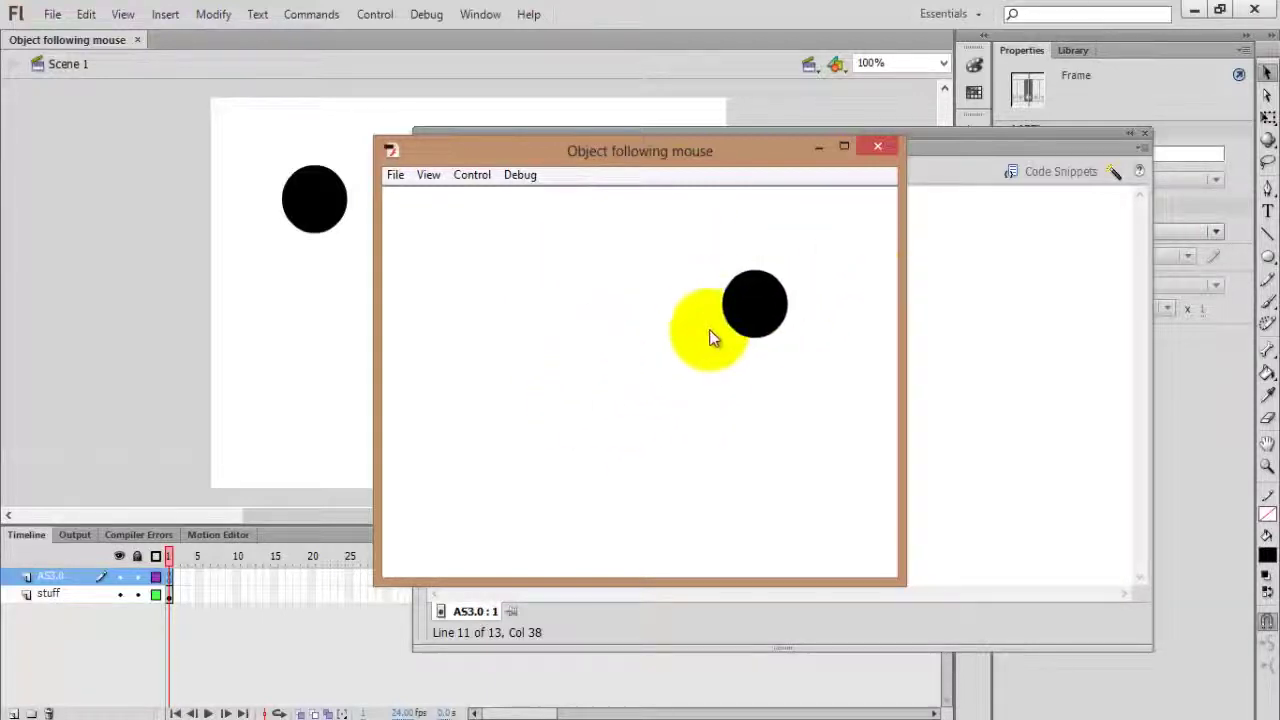
{"action": "left_click", "coordinate": [877, 150]}
{"action": "left_click", "coordinate": [857, 323]}
{"action": "left_click", "coordinate": [846, 374]}
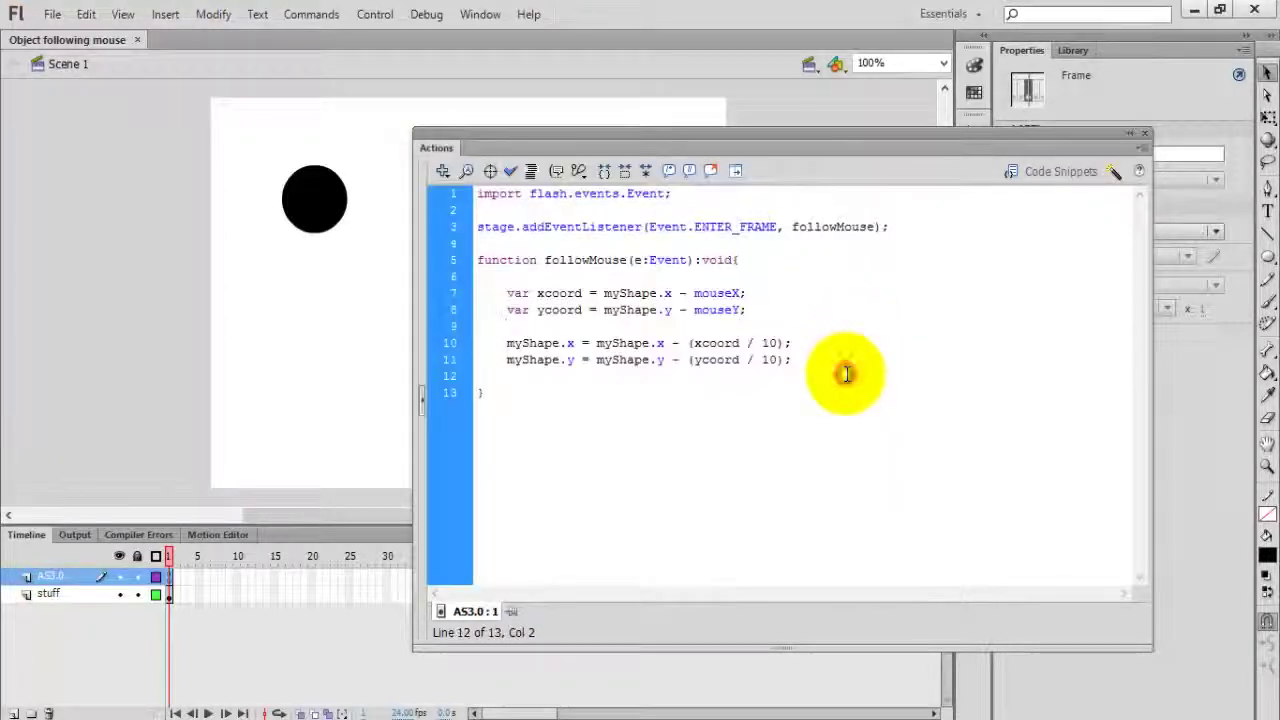